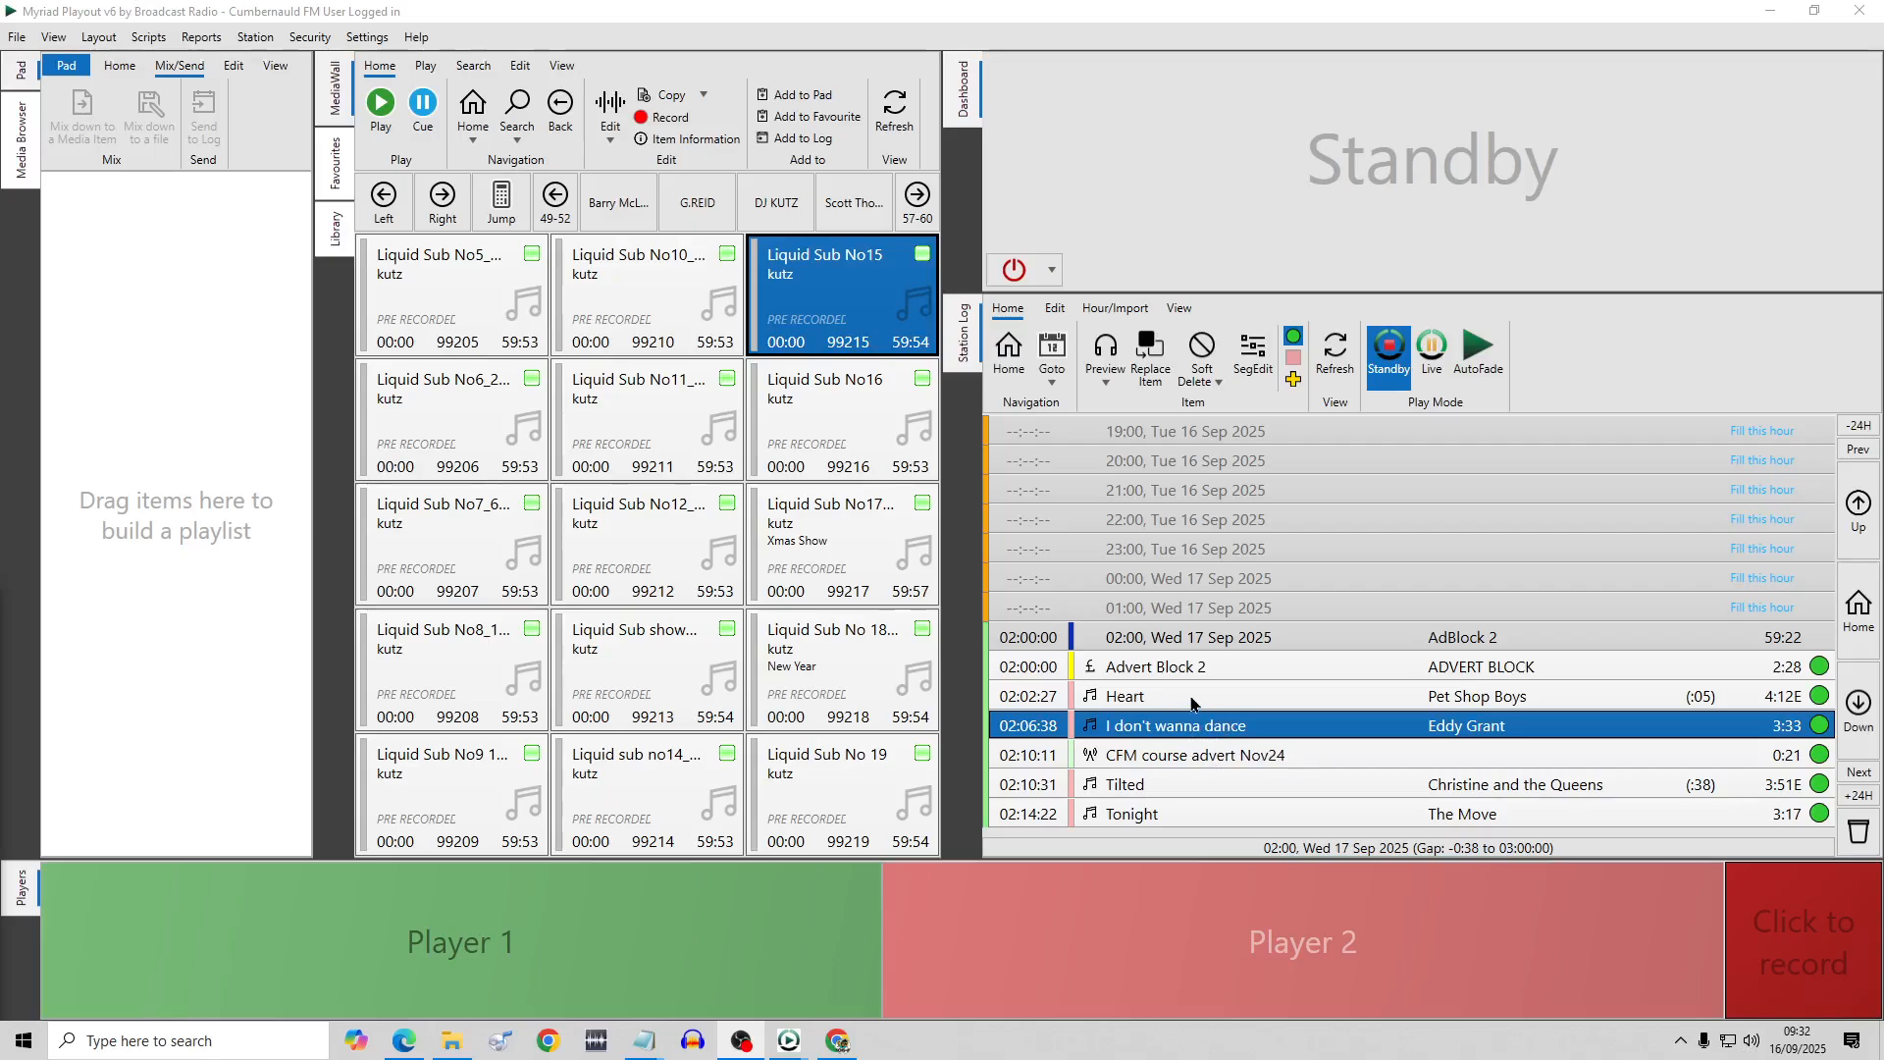
# Open the Segue Editor for the transition from "Heart" to "I don't wanna dance" and move its window clear of the log.
pyautogui.click(1192, 704)
pyautogui.click(1197, 726)
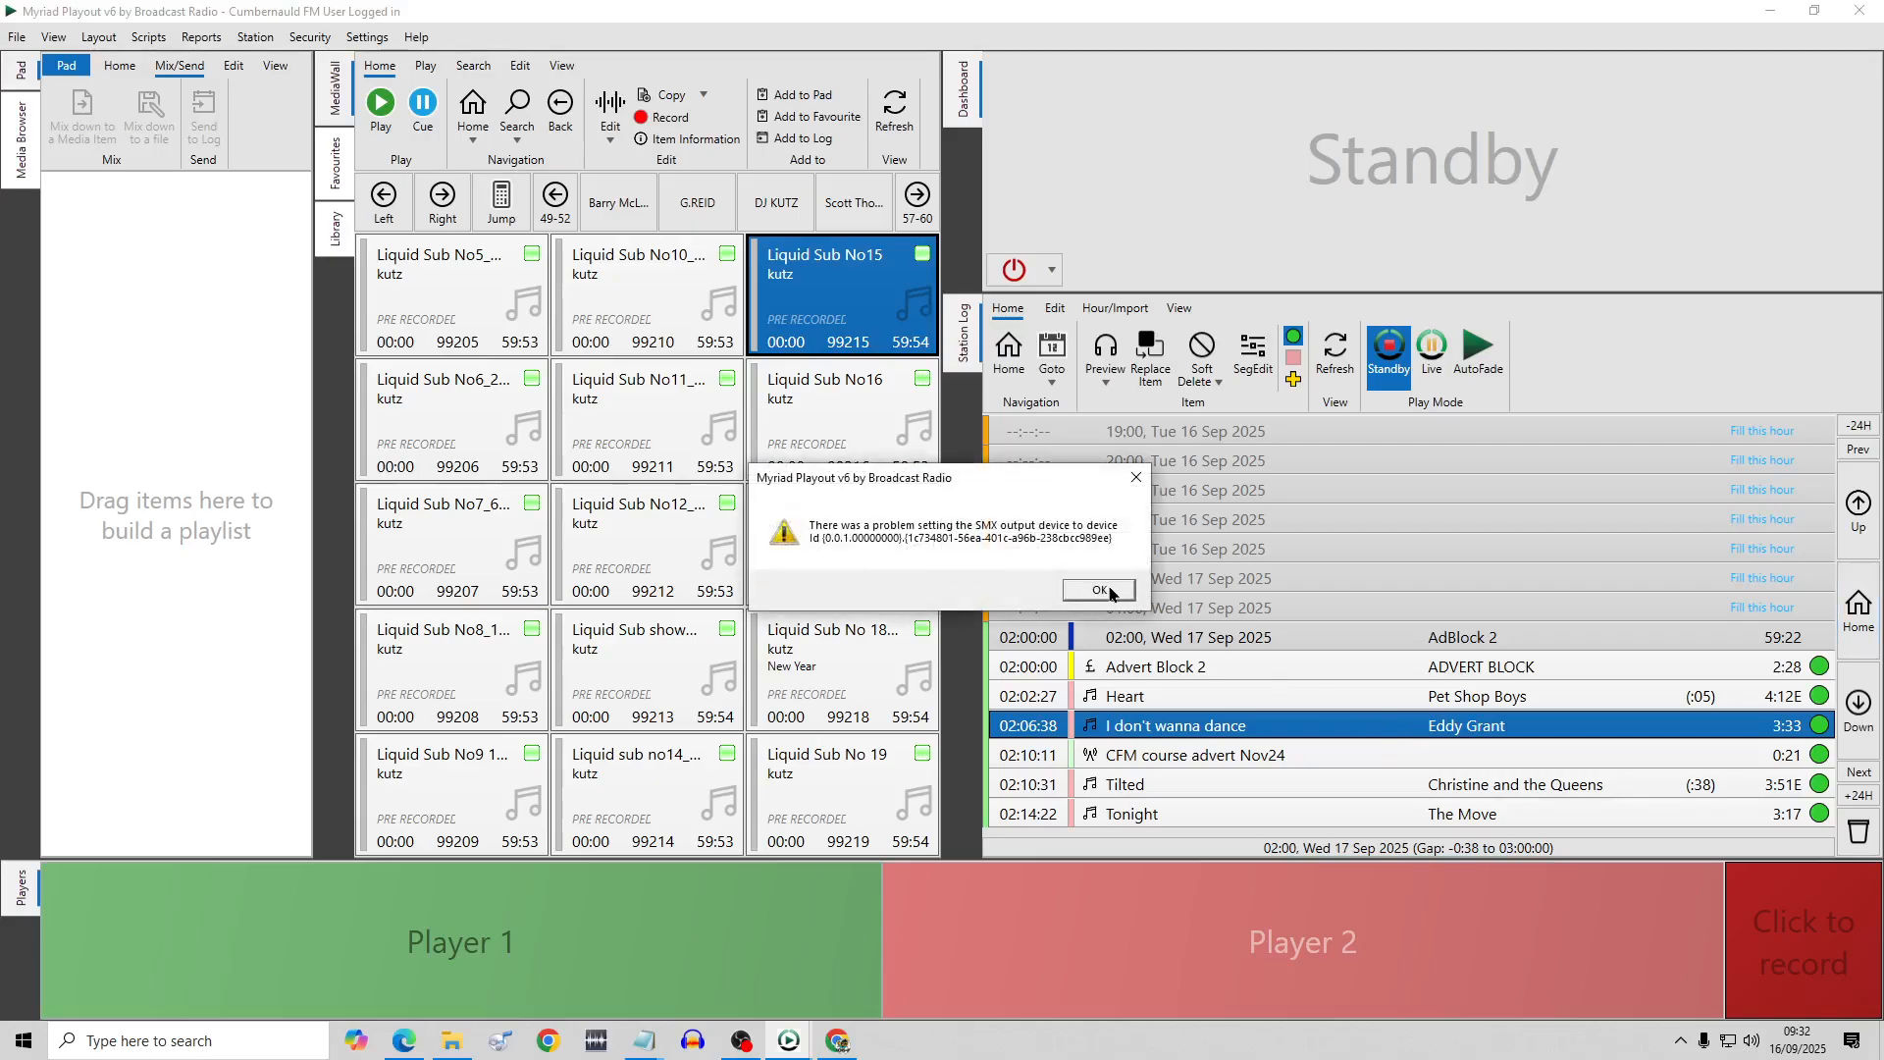
pyautogui.click(1099, 590)
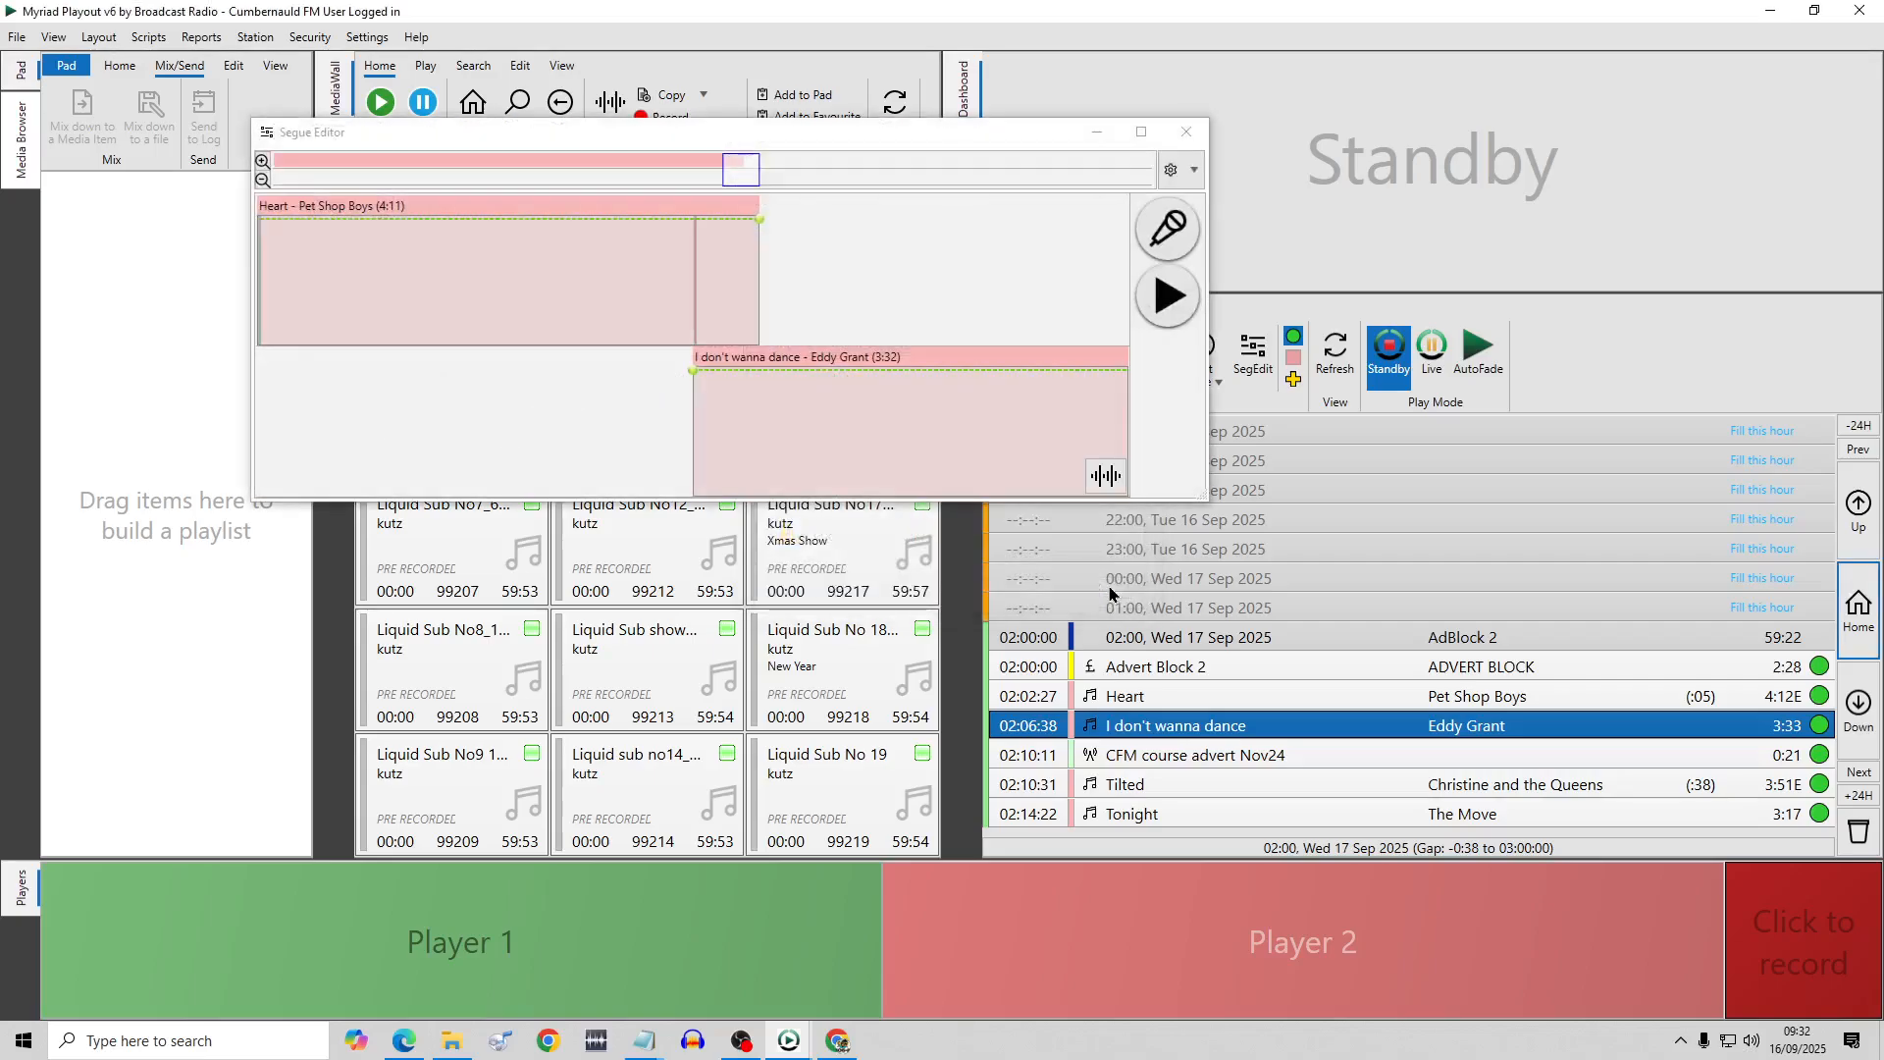
pyautogui.moveTo(846, 133); pyautogui.dragTo(933, 257)
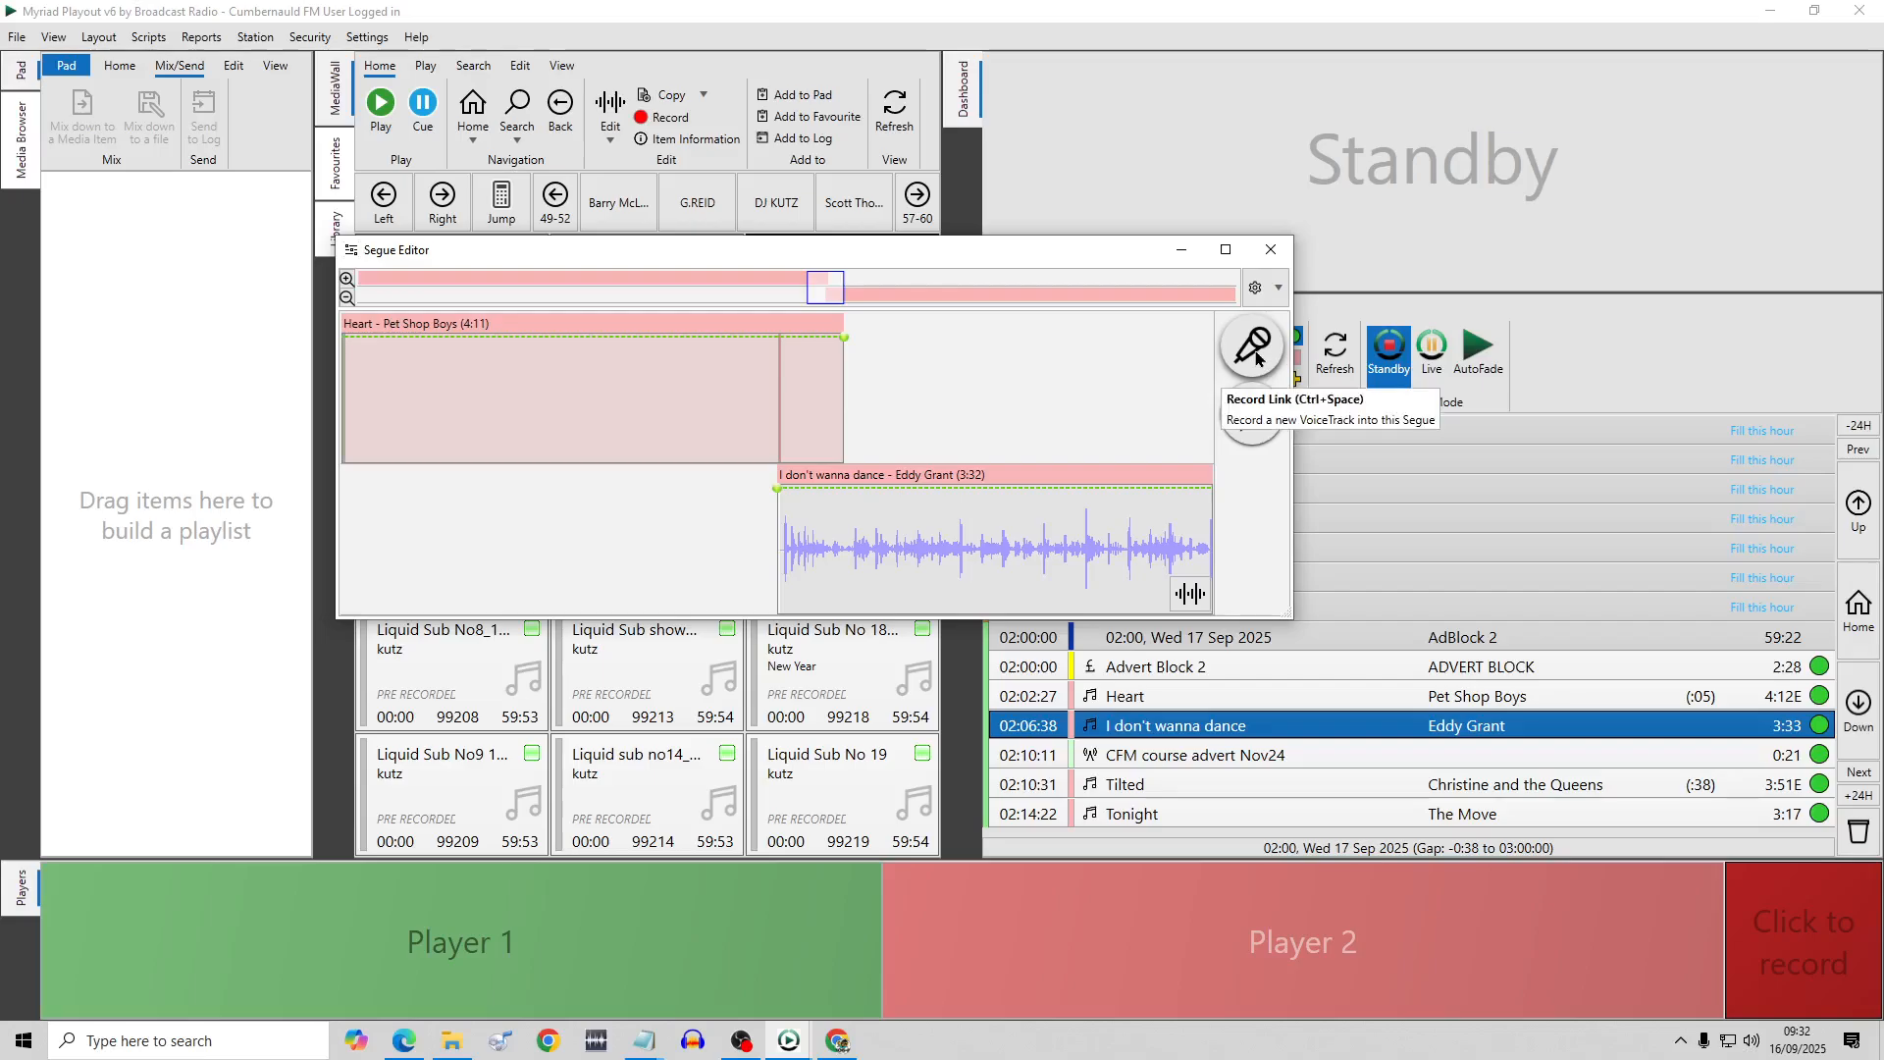
# Record a voice link between "Heart" and "I don't wanna dance", playing into the second song, and save it.
pyautogui.click(1255, 356)
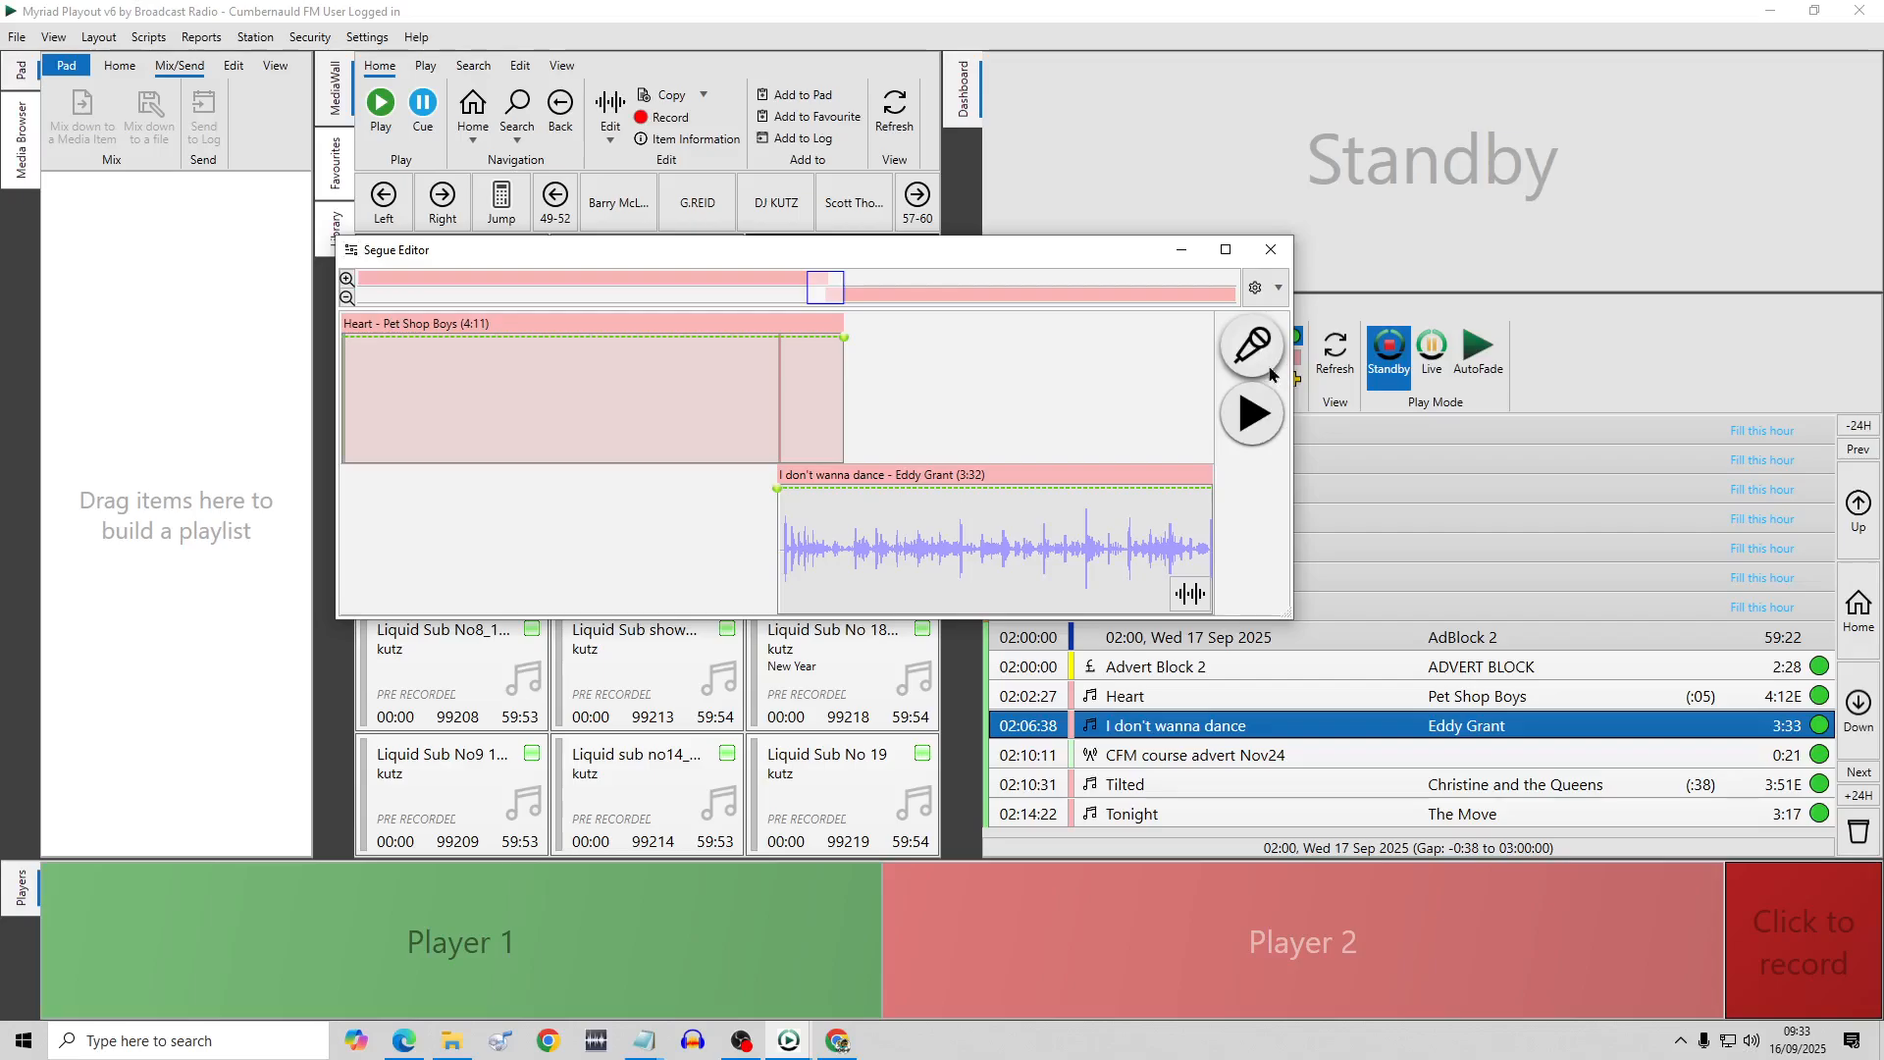
pyautogui.click(1268, 373)
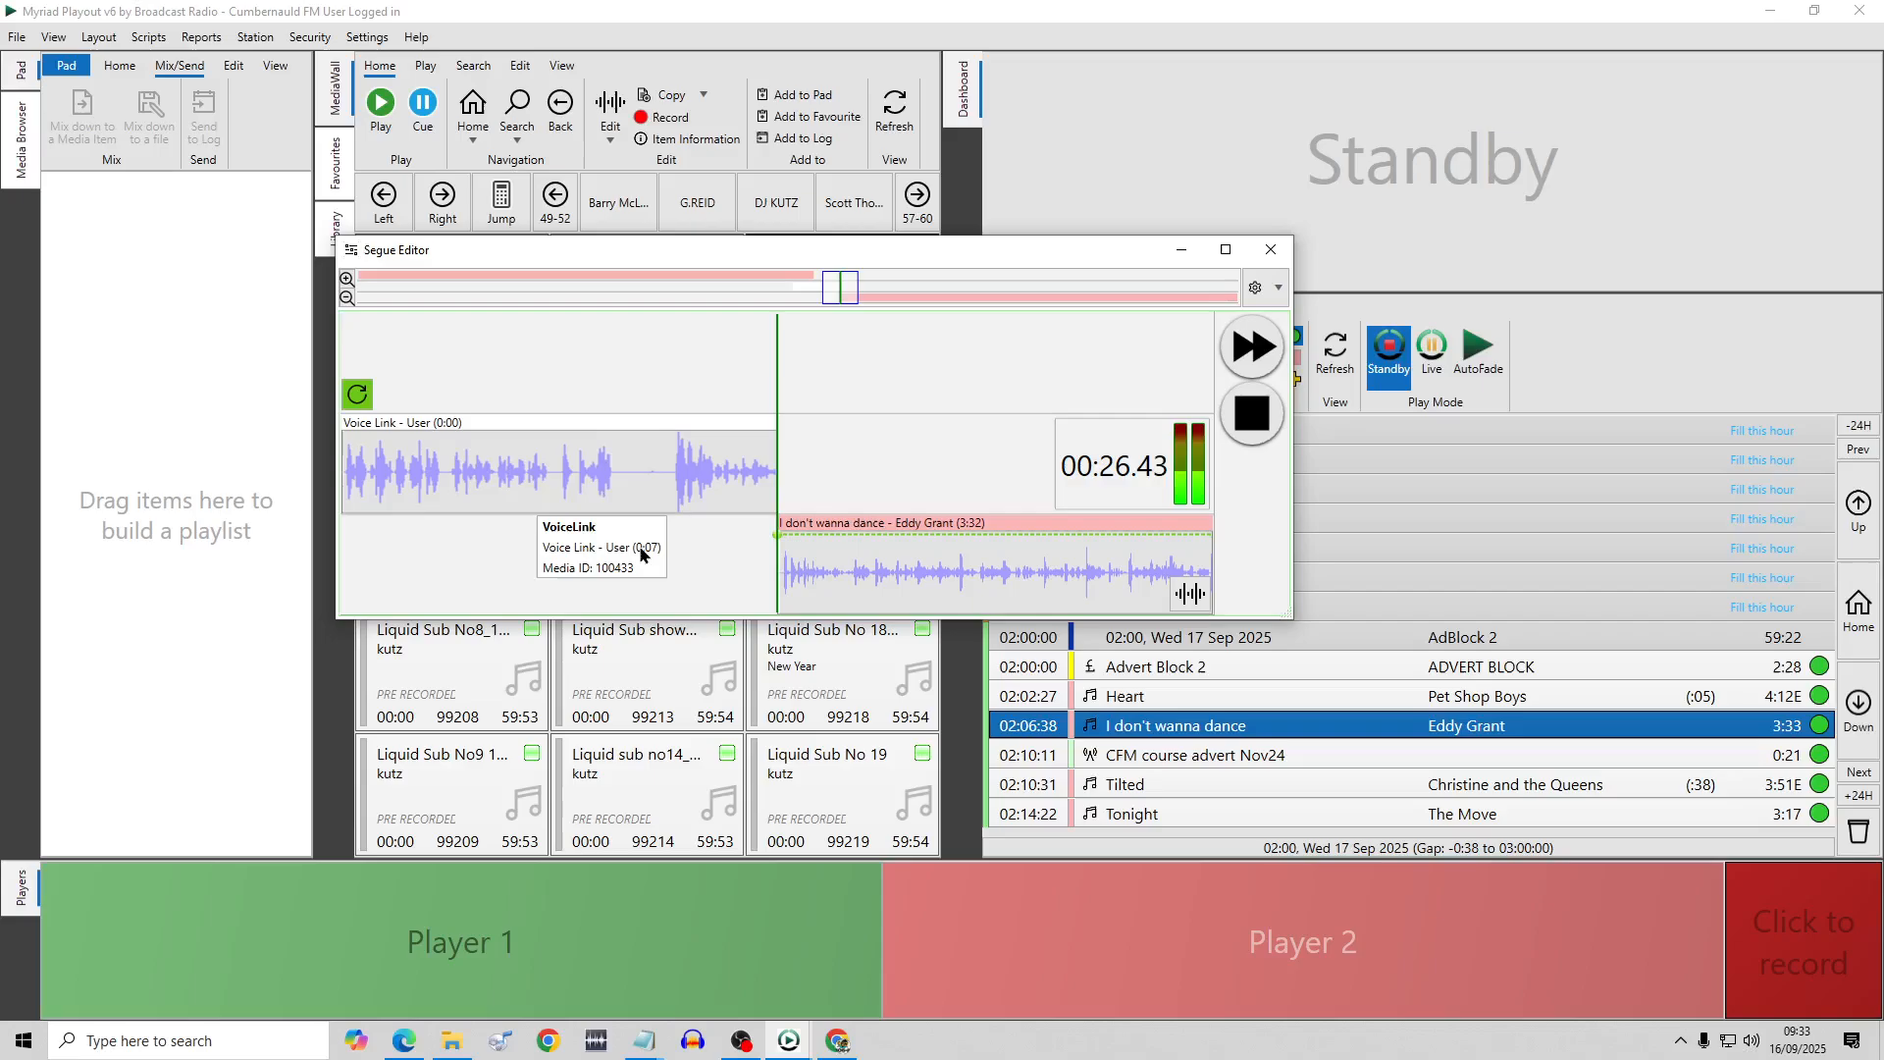
pyautogui.click(1253, 420)
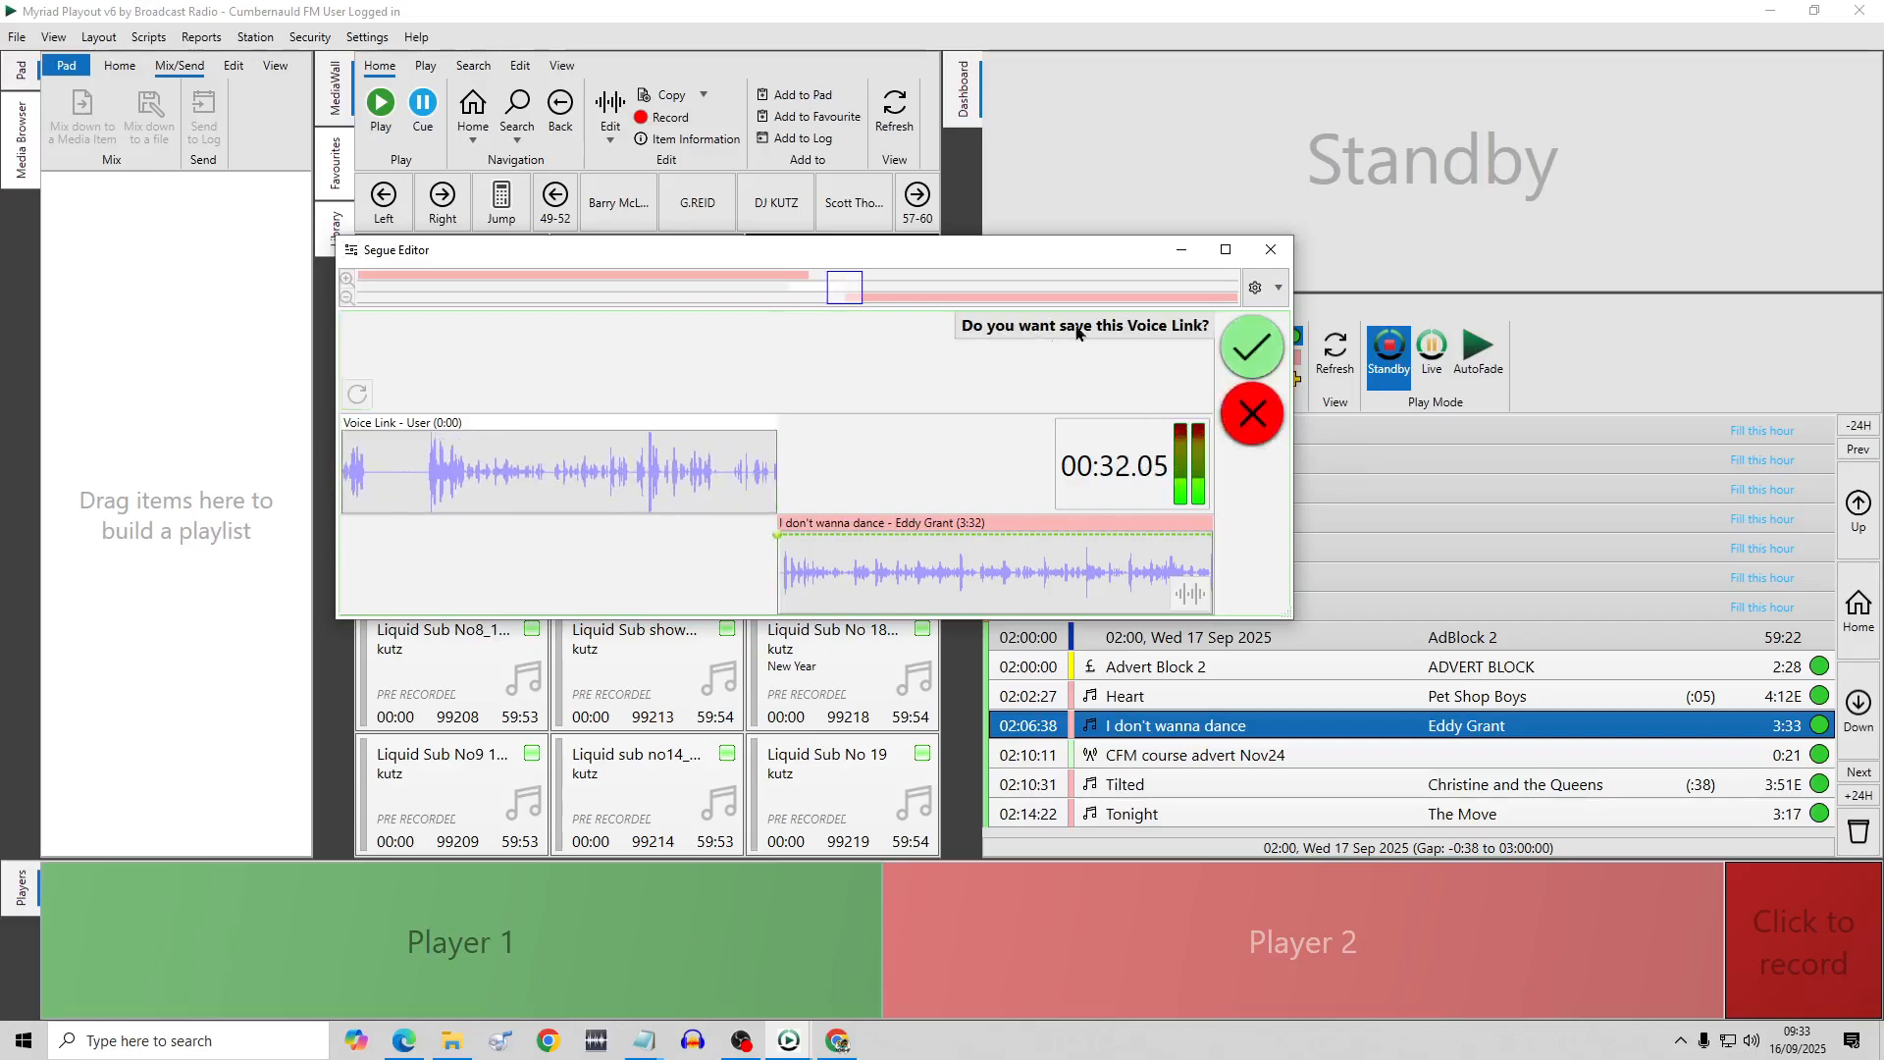
pyautogui.click(1242, 345)
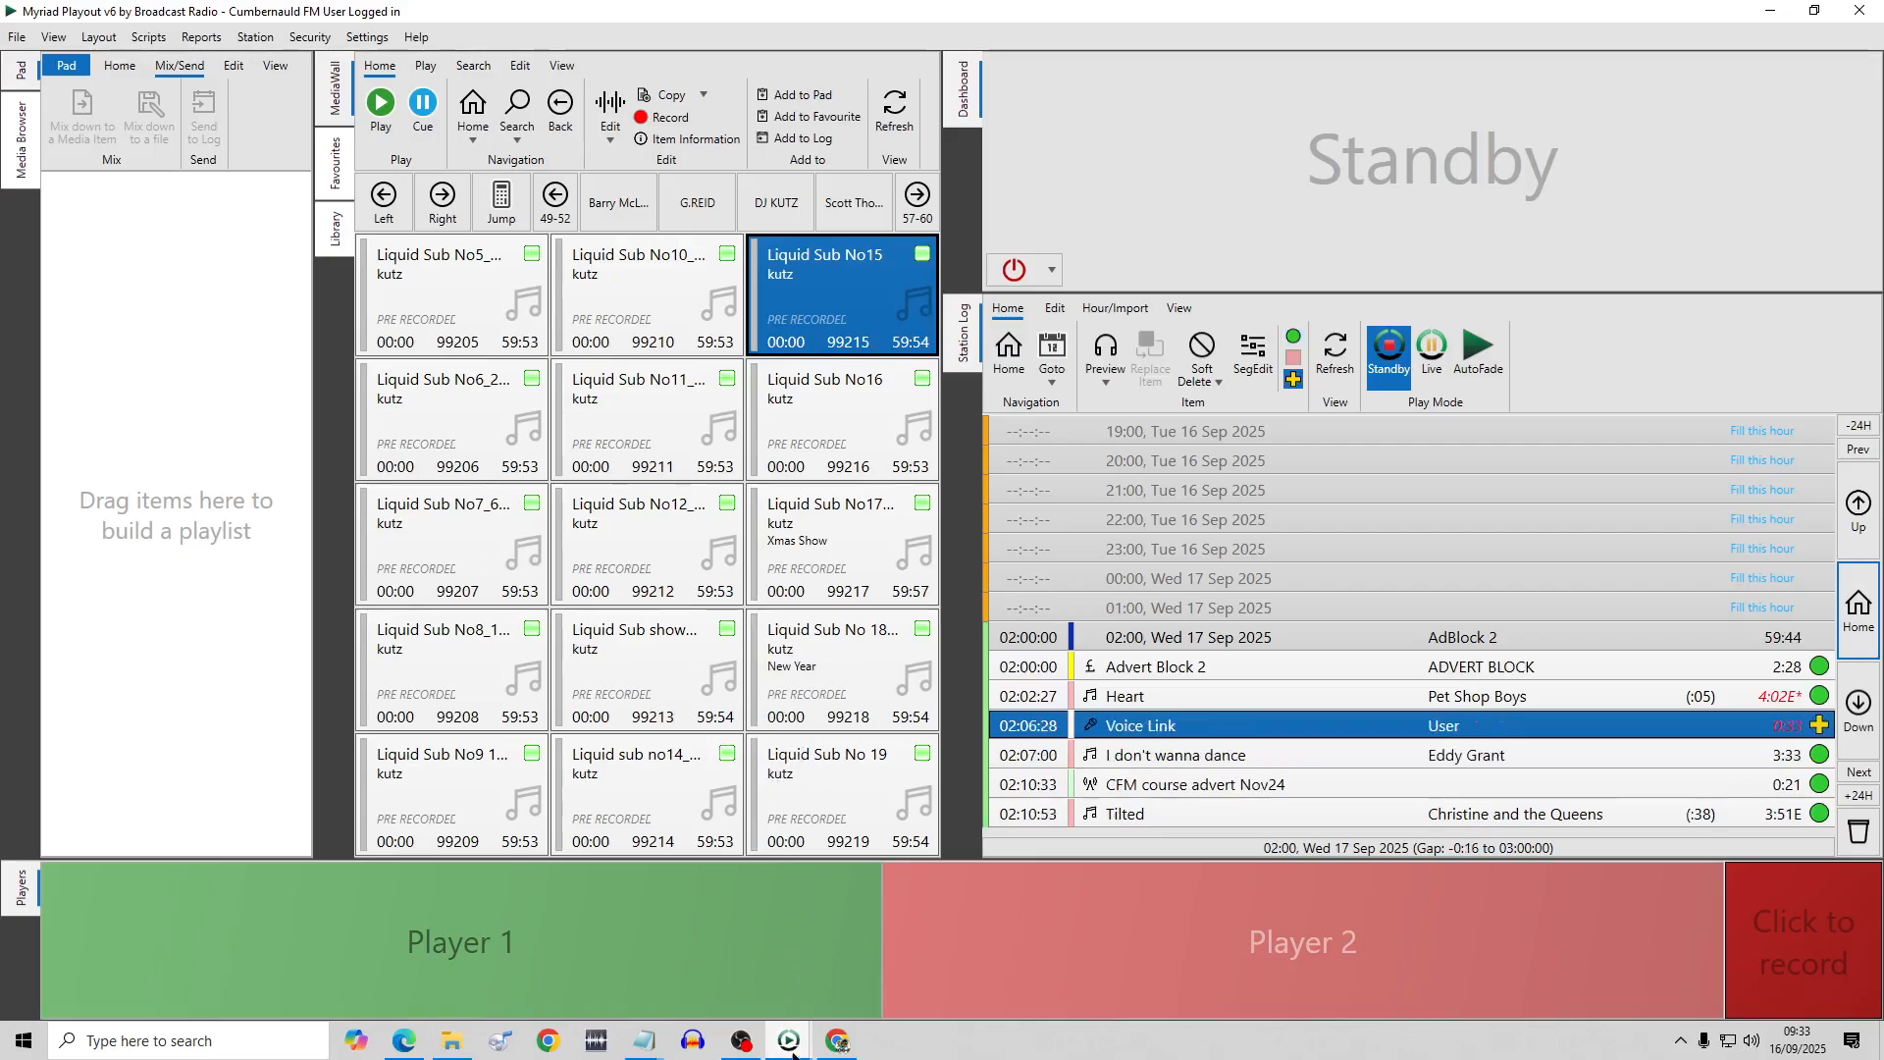
# Bring the Segue Editor back to the front and preview the transition with the recorded voice link.
pyautogui.moveTo(788, 1046)
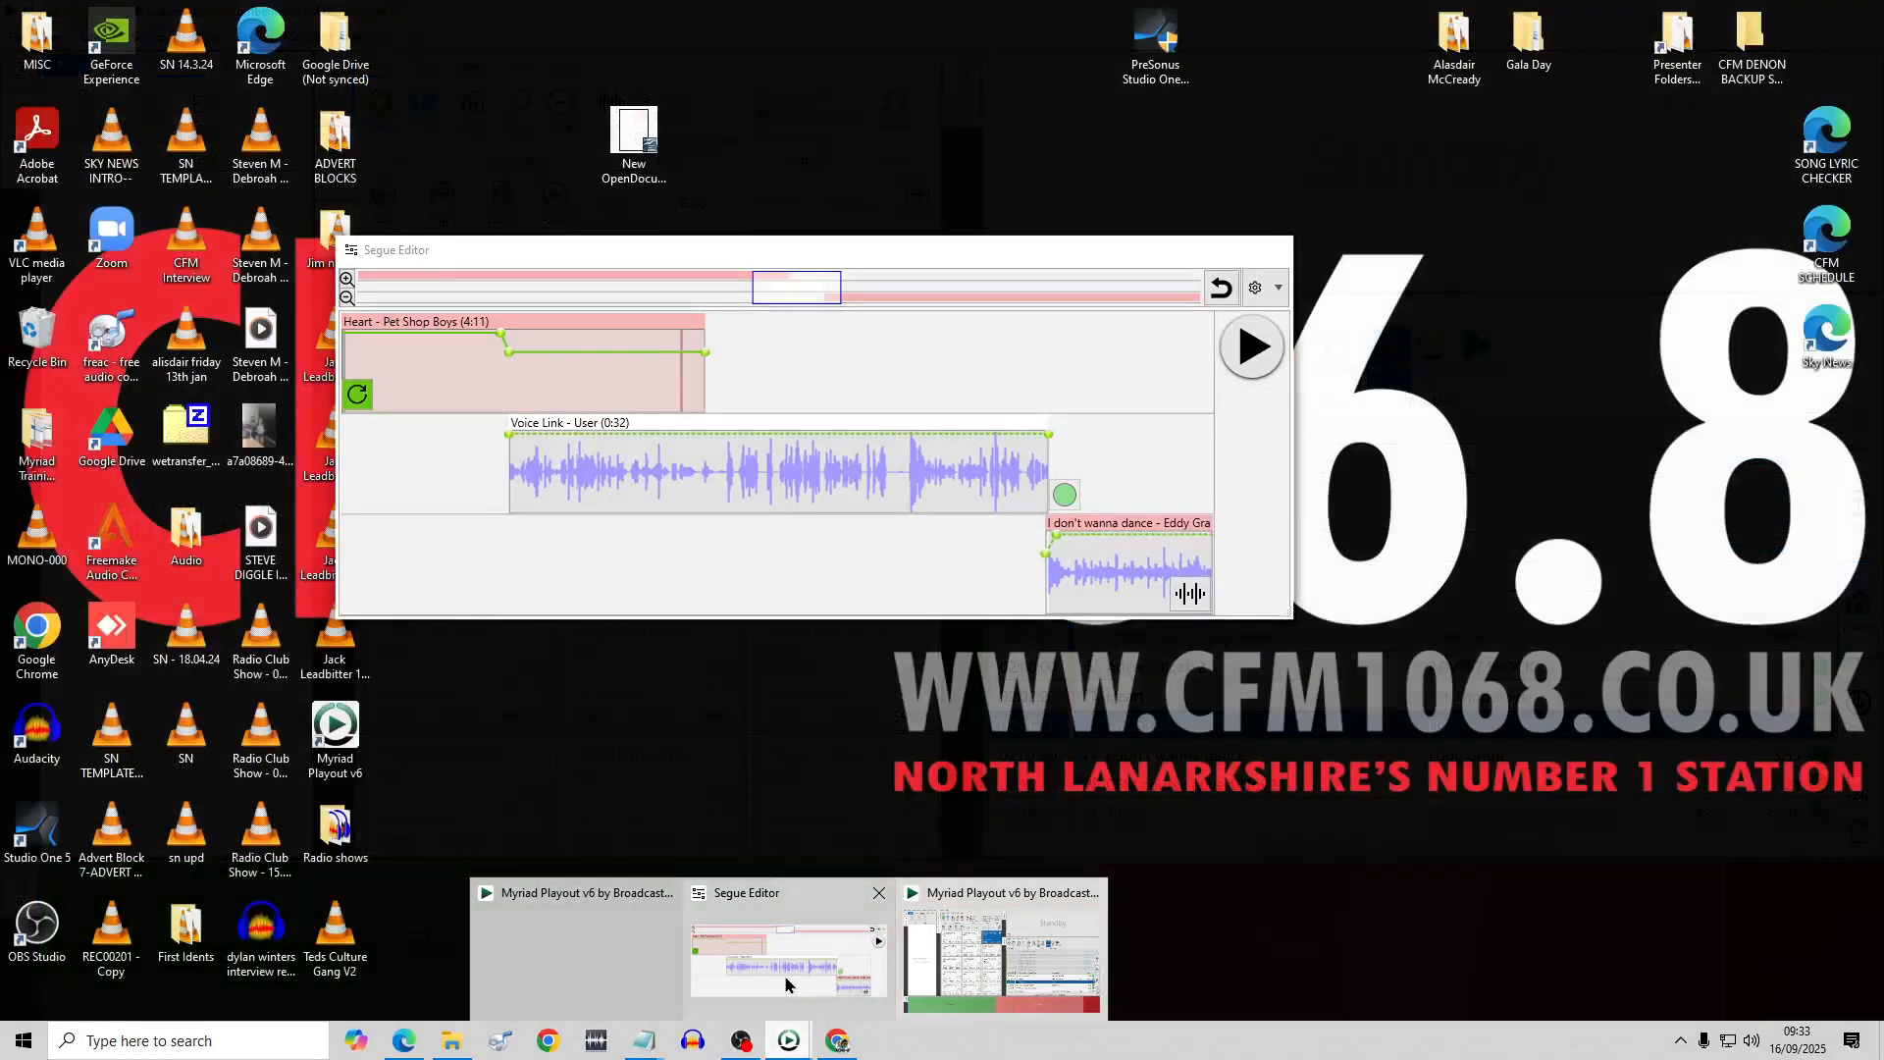
pyautogui.click(785, 985)
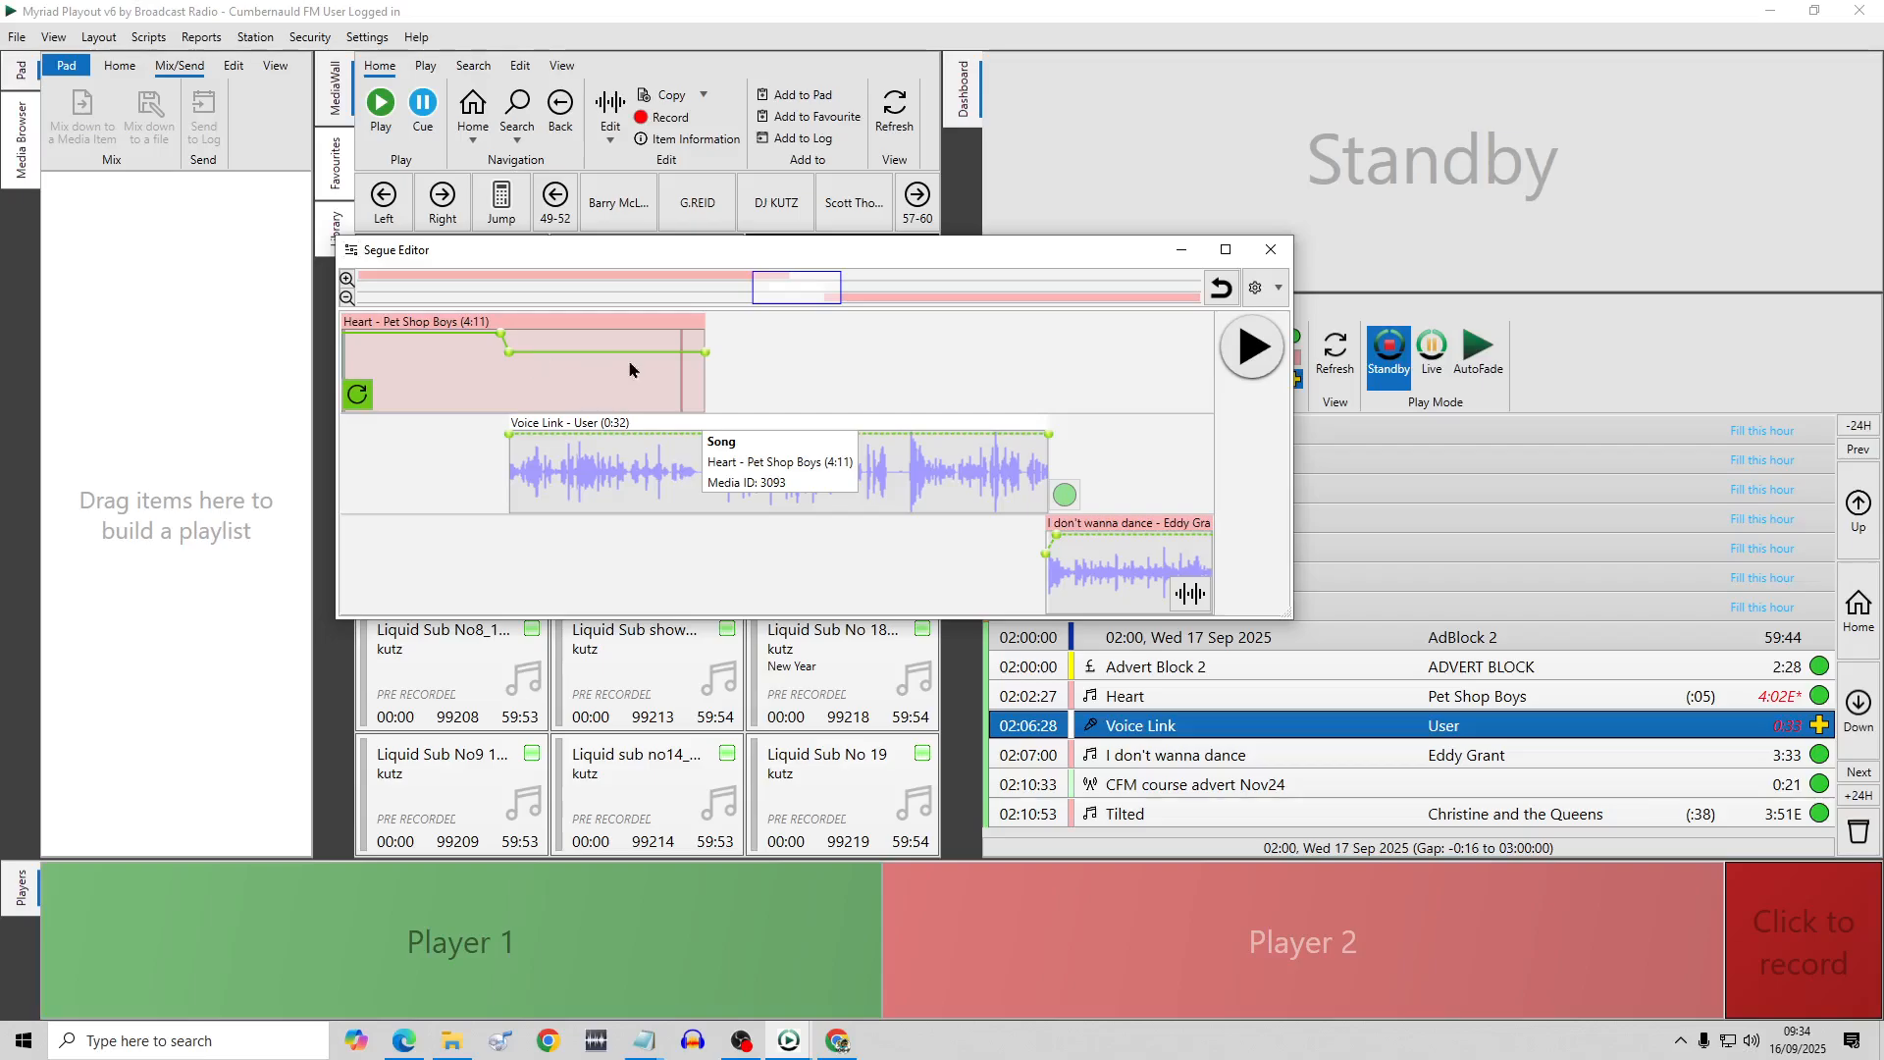
pyautogui.click(1242, 356)
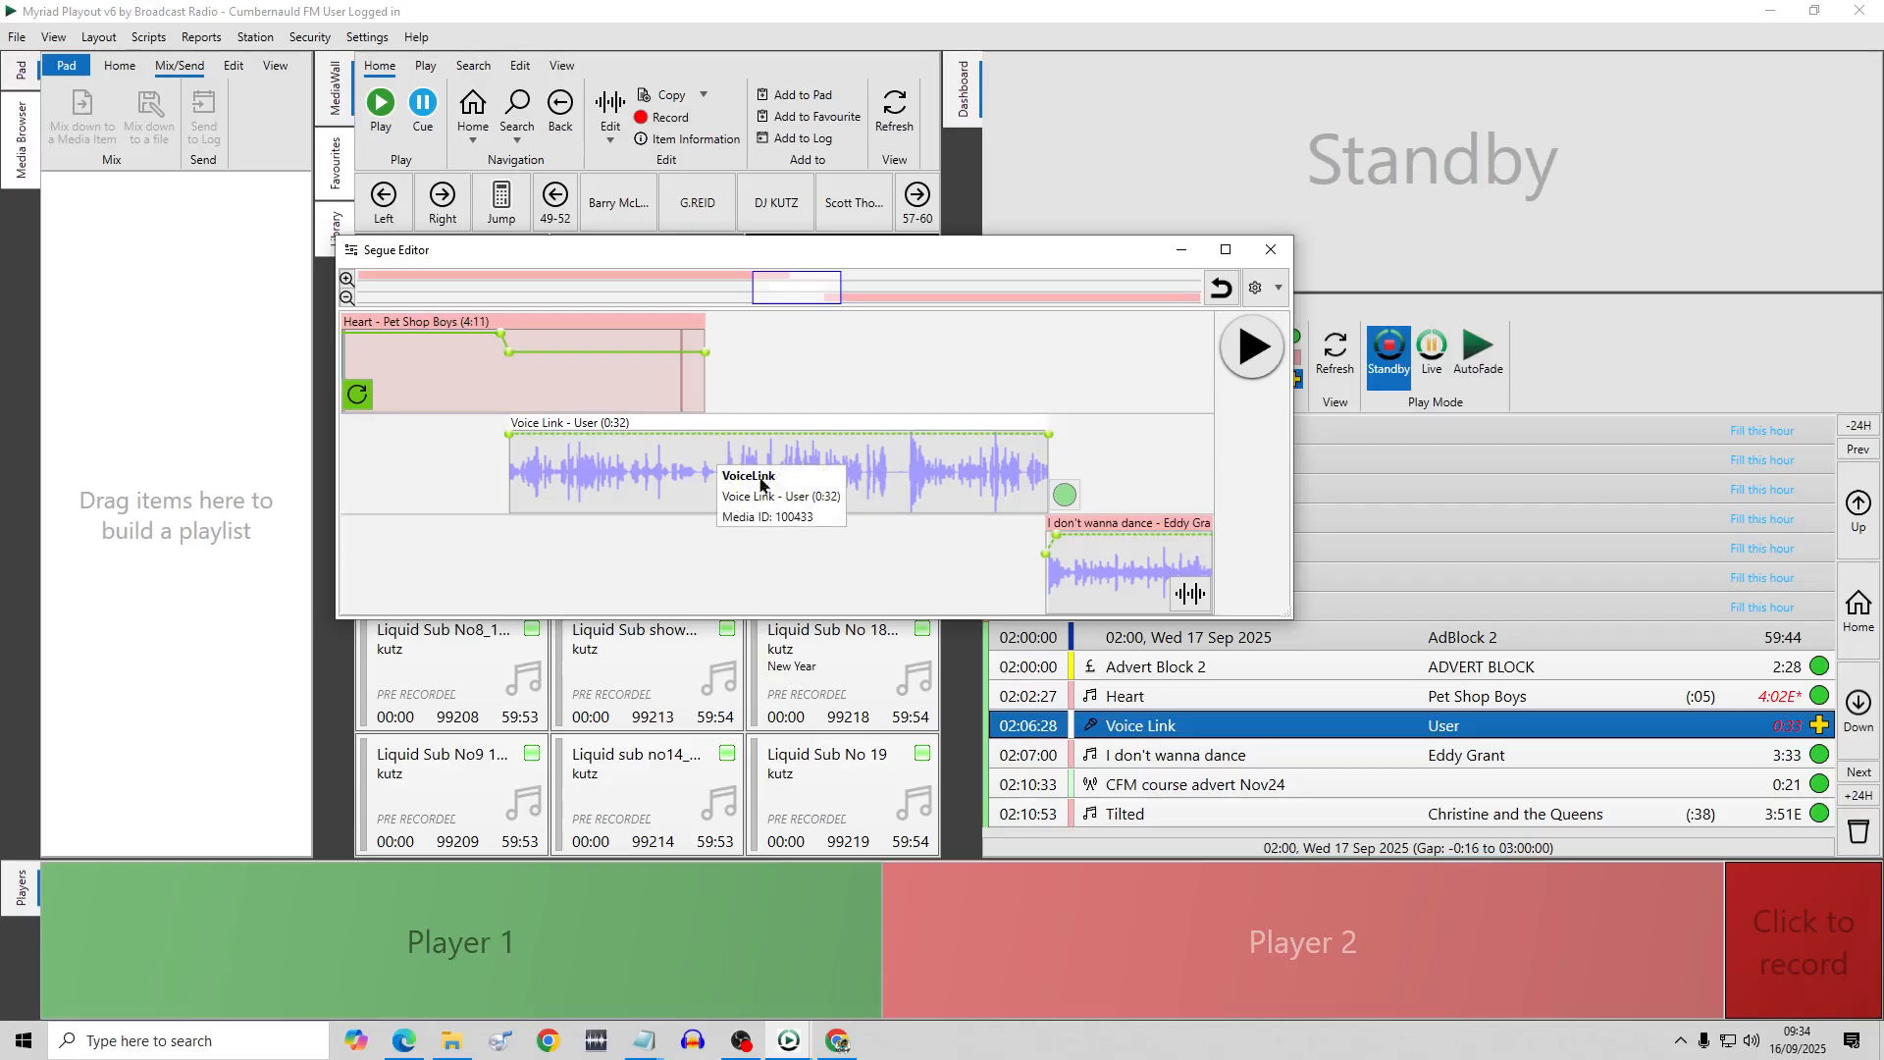
# Add volume points to the Voice Link and silence its opening and closing sections, leaving only the middle section at full level.
pyautogui.click(725, 441)
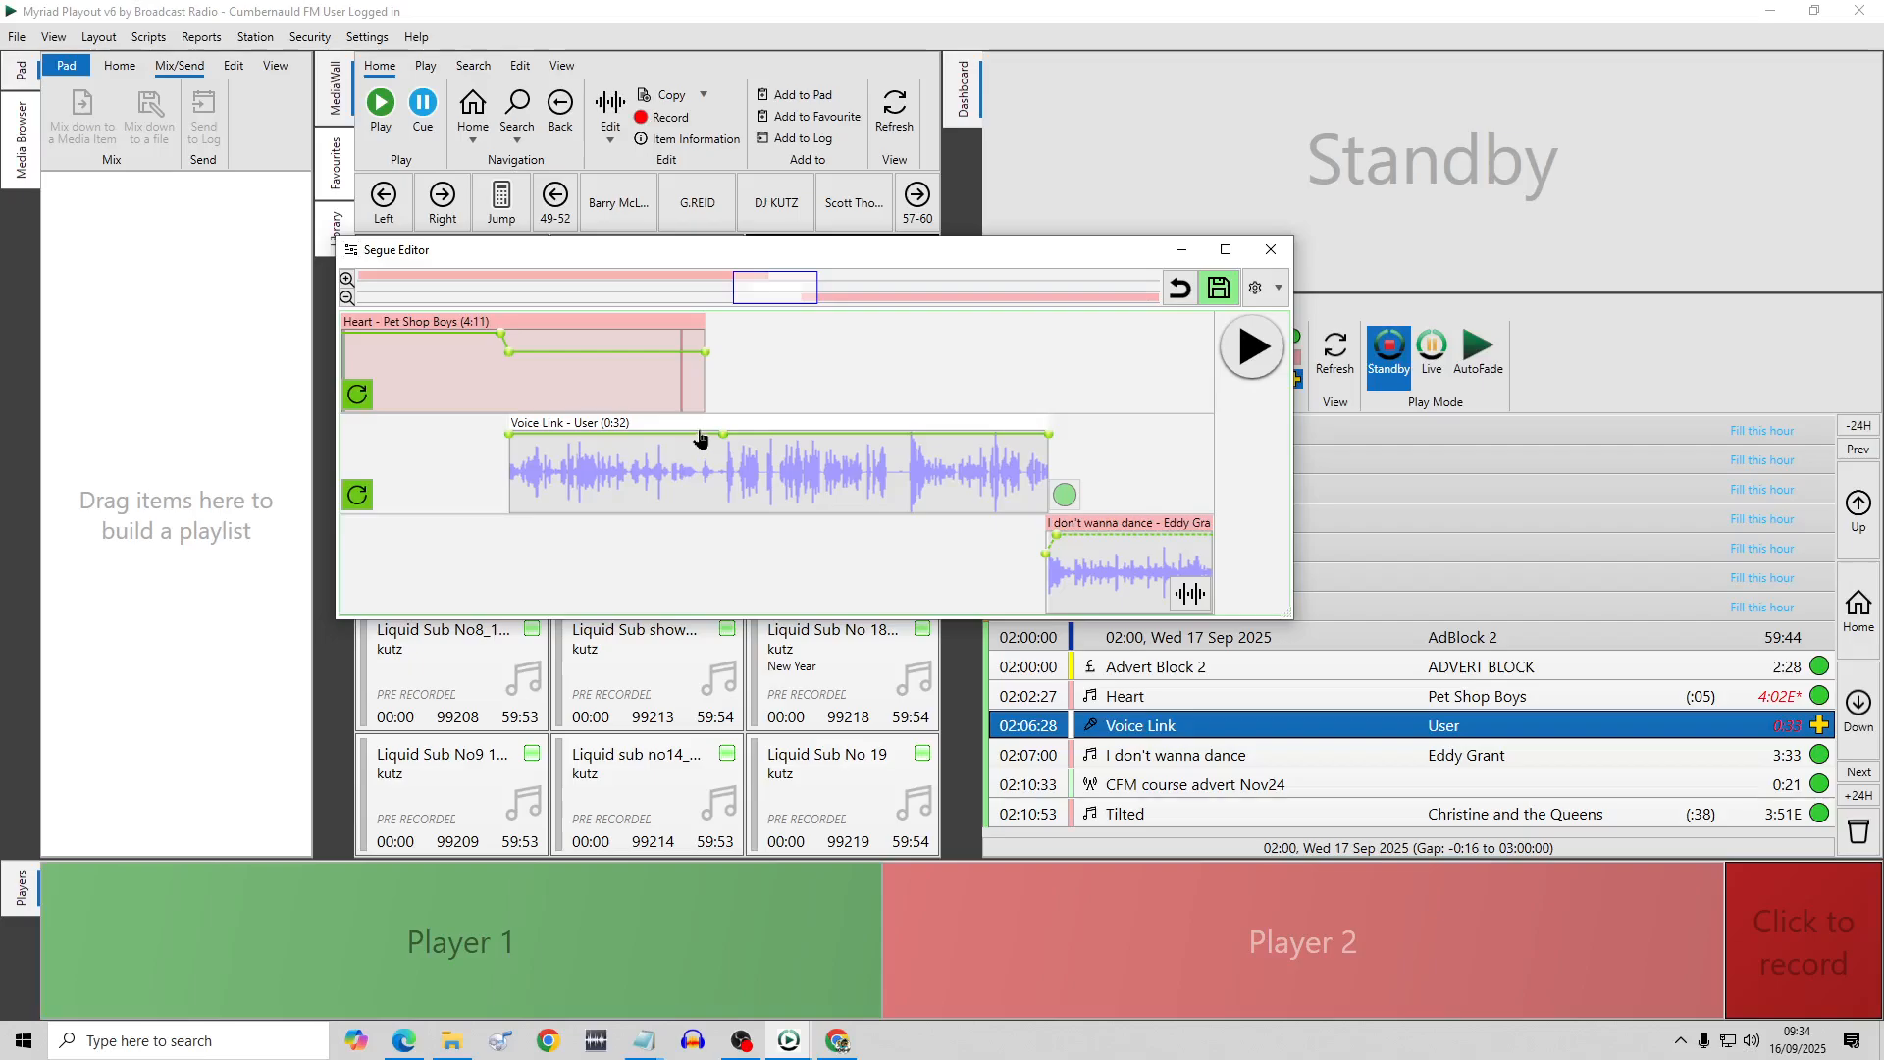
pyautogui.moveTo(700, 439); pyautogui.dragTo(721, 536)
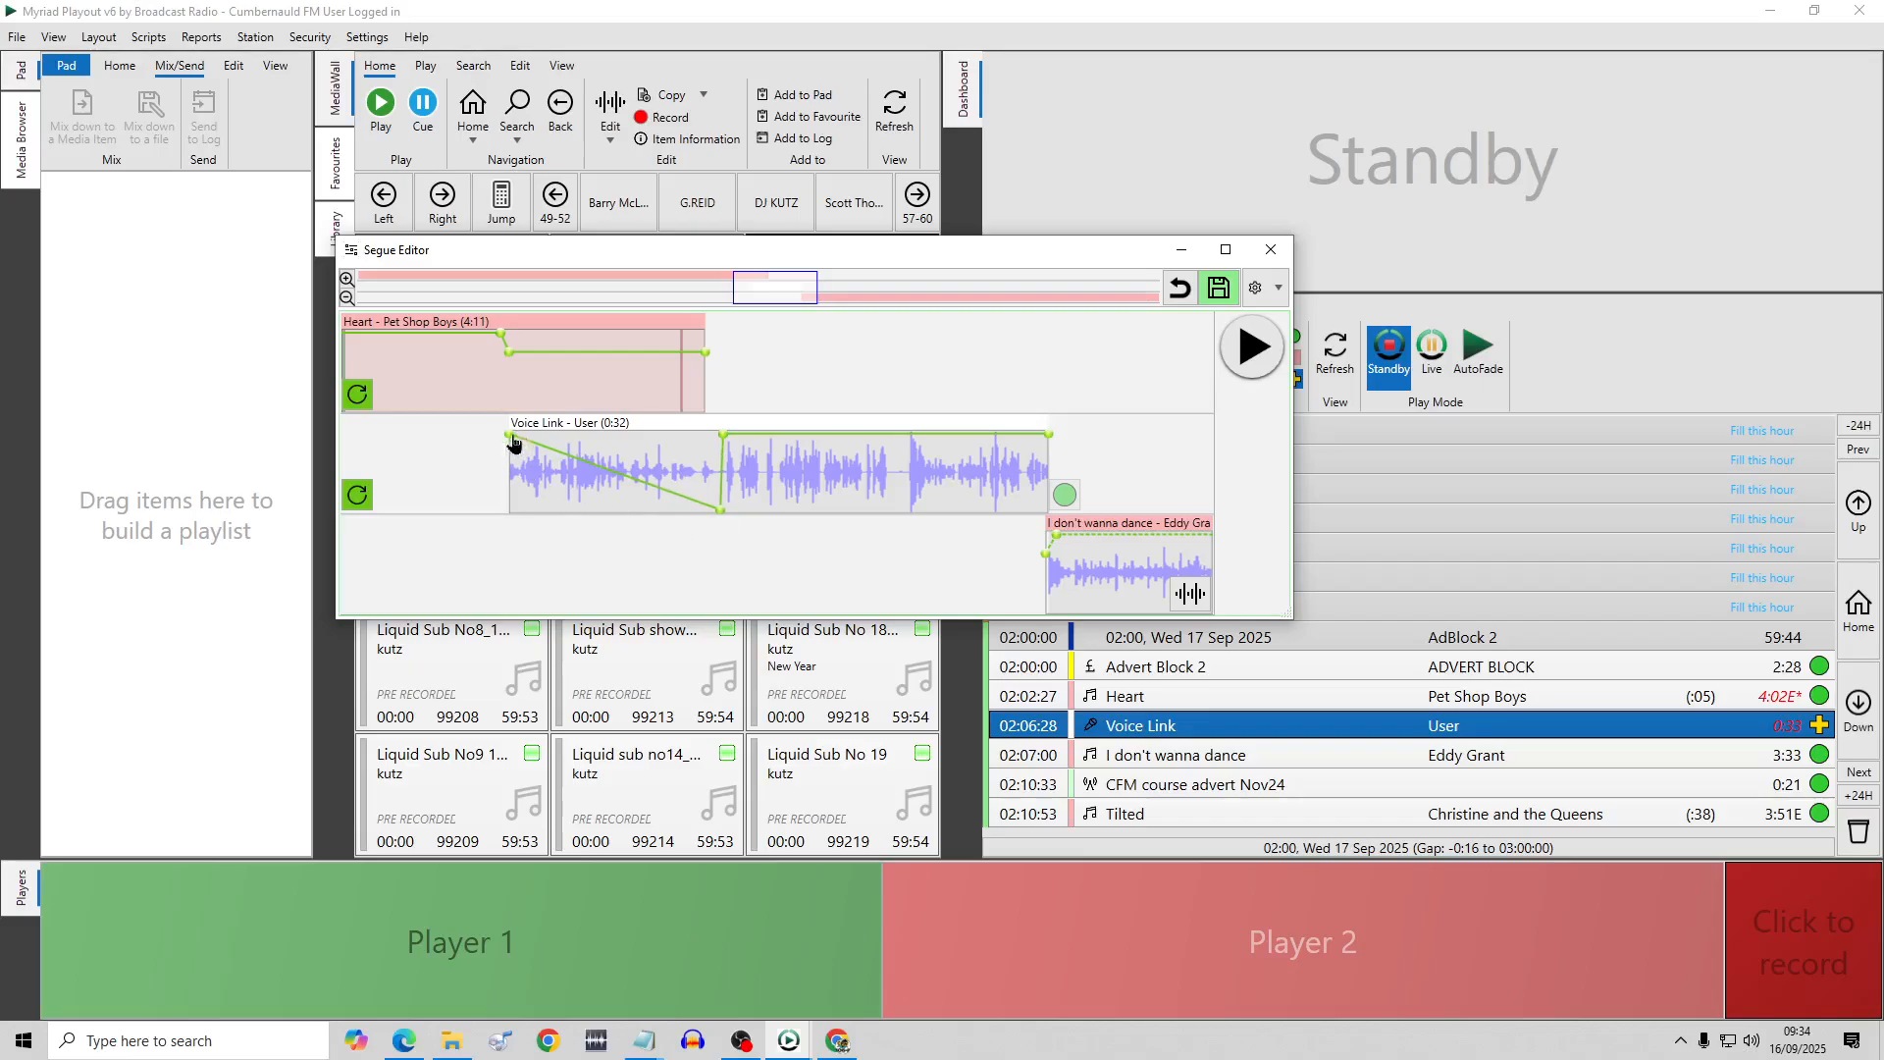
pyautogui.moveTo(511, 444); pyautogui.dragTo(525, 536)
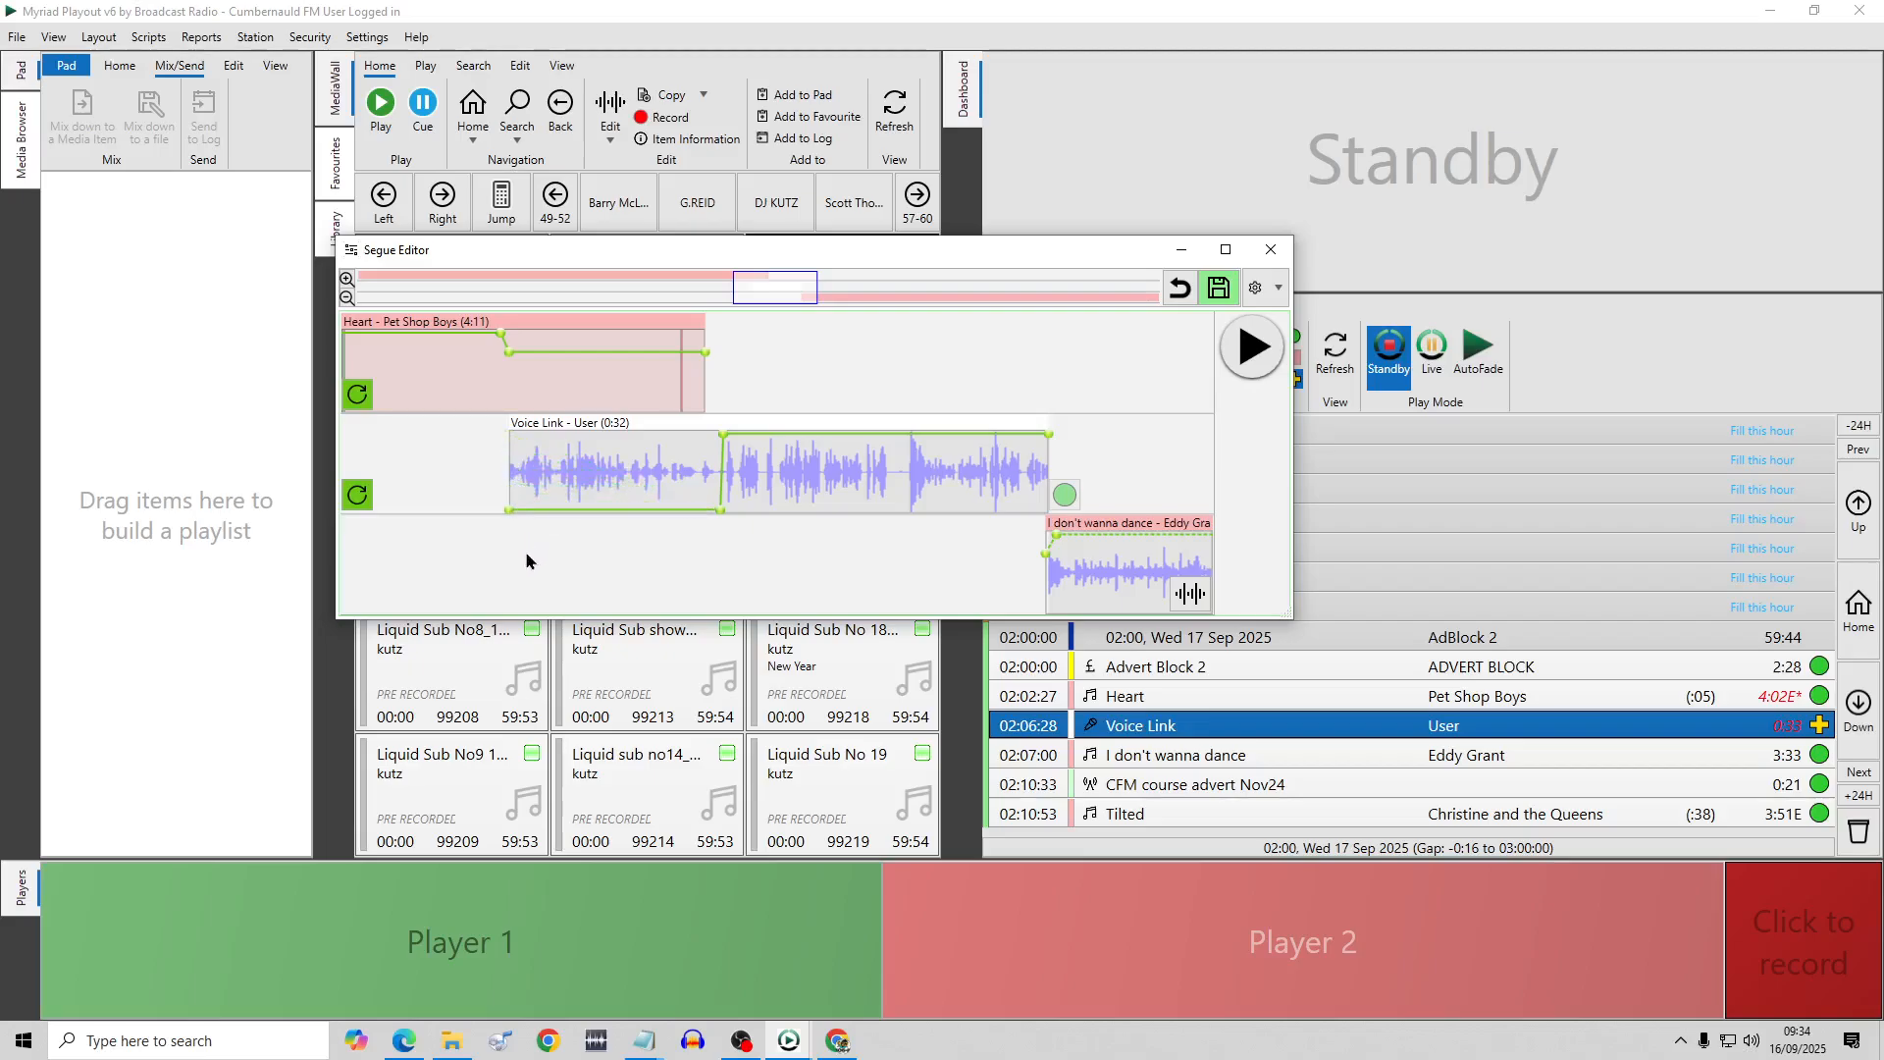
pyautogui.click(896, 434)
pyautogui.moveTo(918, 438); pyautogui.dragTo(893, 540)
pyautogui.moveTo(1050, 439); pyautogui.dragTo(1057, 525)
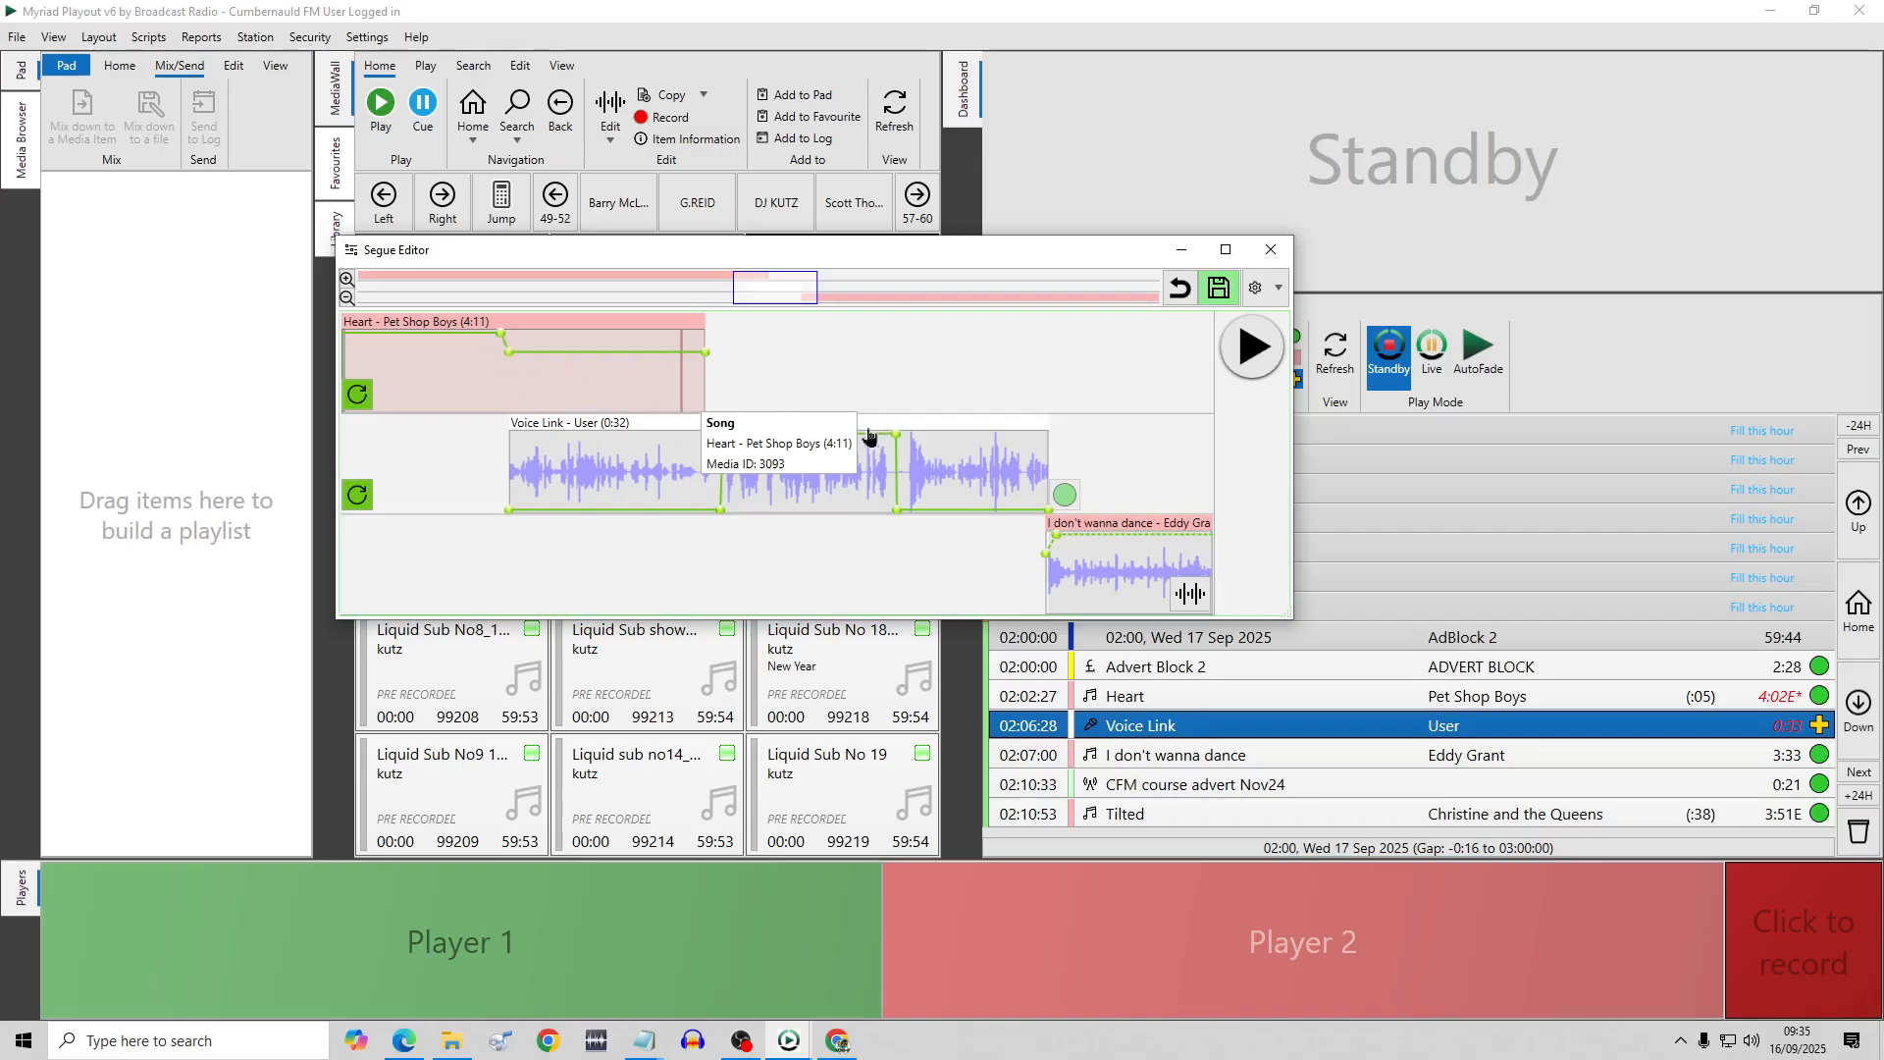
# Shift the Voice Link slightly earlier and, during playback, reshape the end of "Heart" into a gradual fade-out.
pyautogui.moveTo(886, 426); pyautogui.dragTo(784, 420)
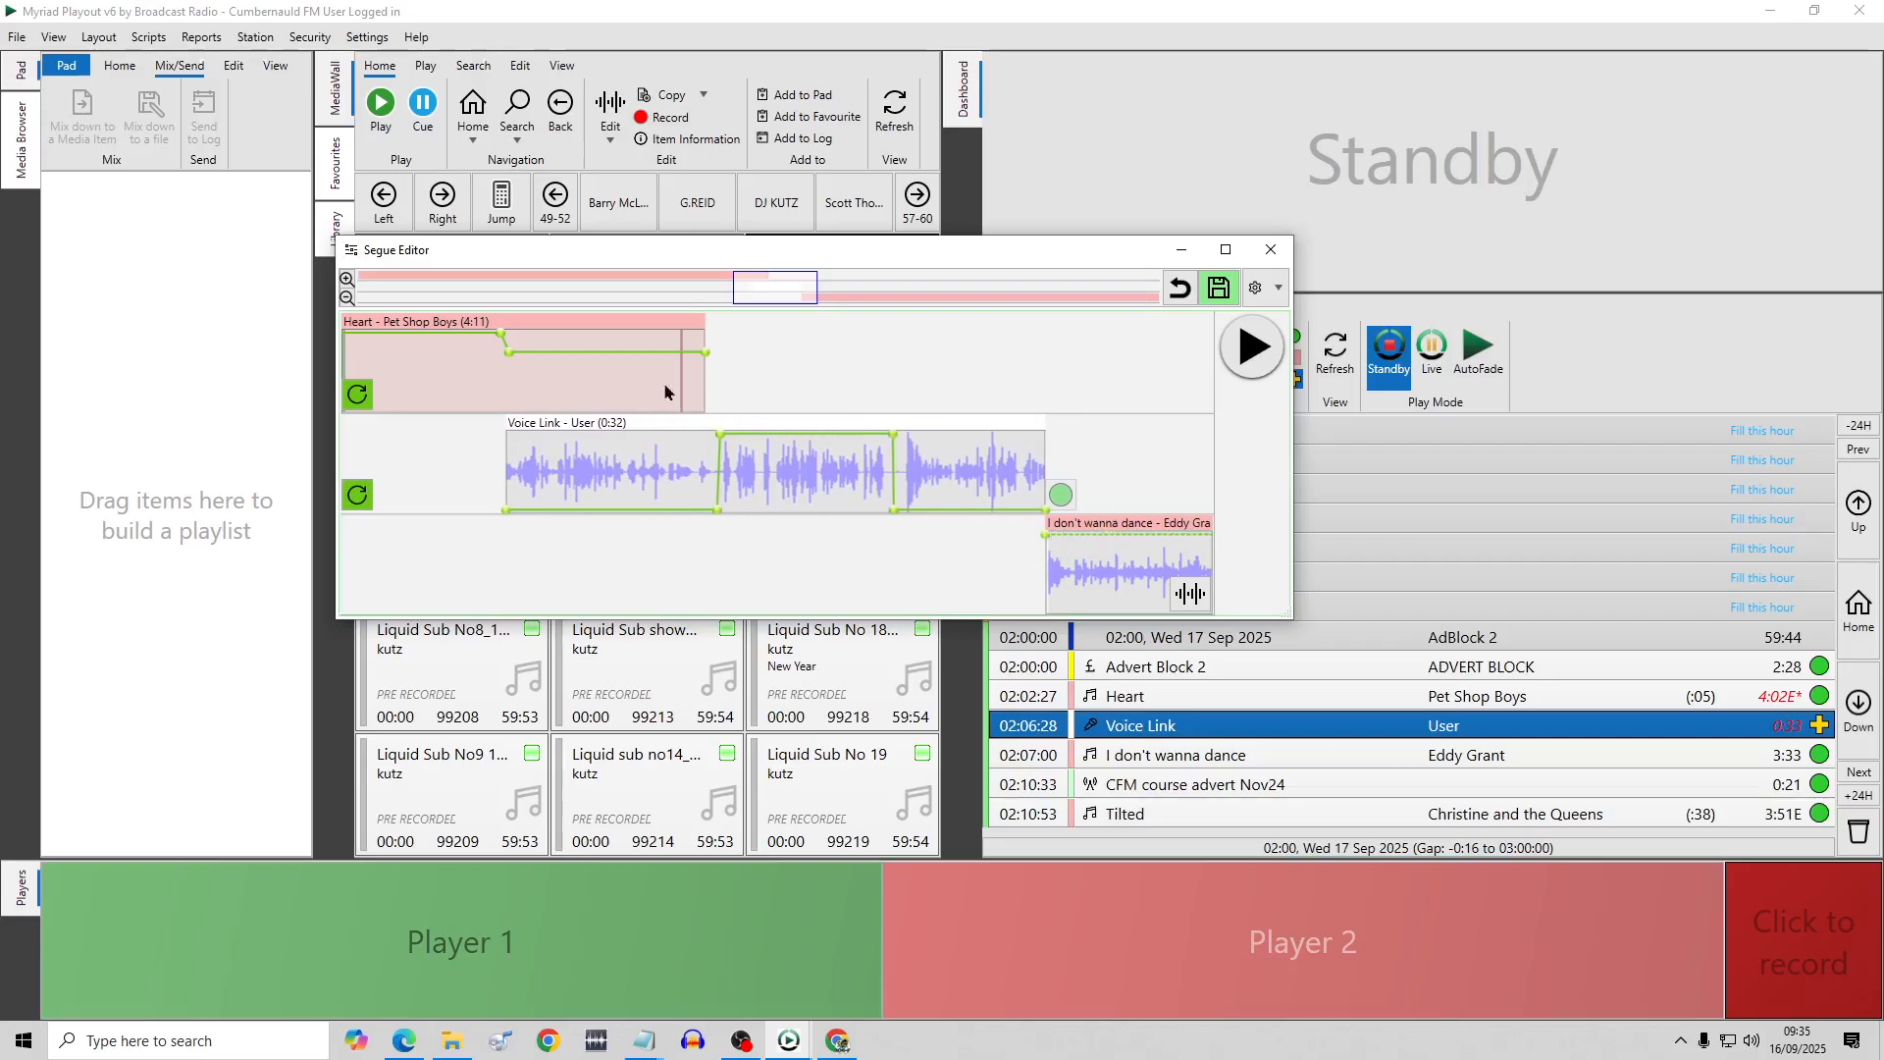
pyautogui.press('space')
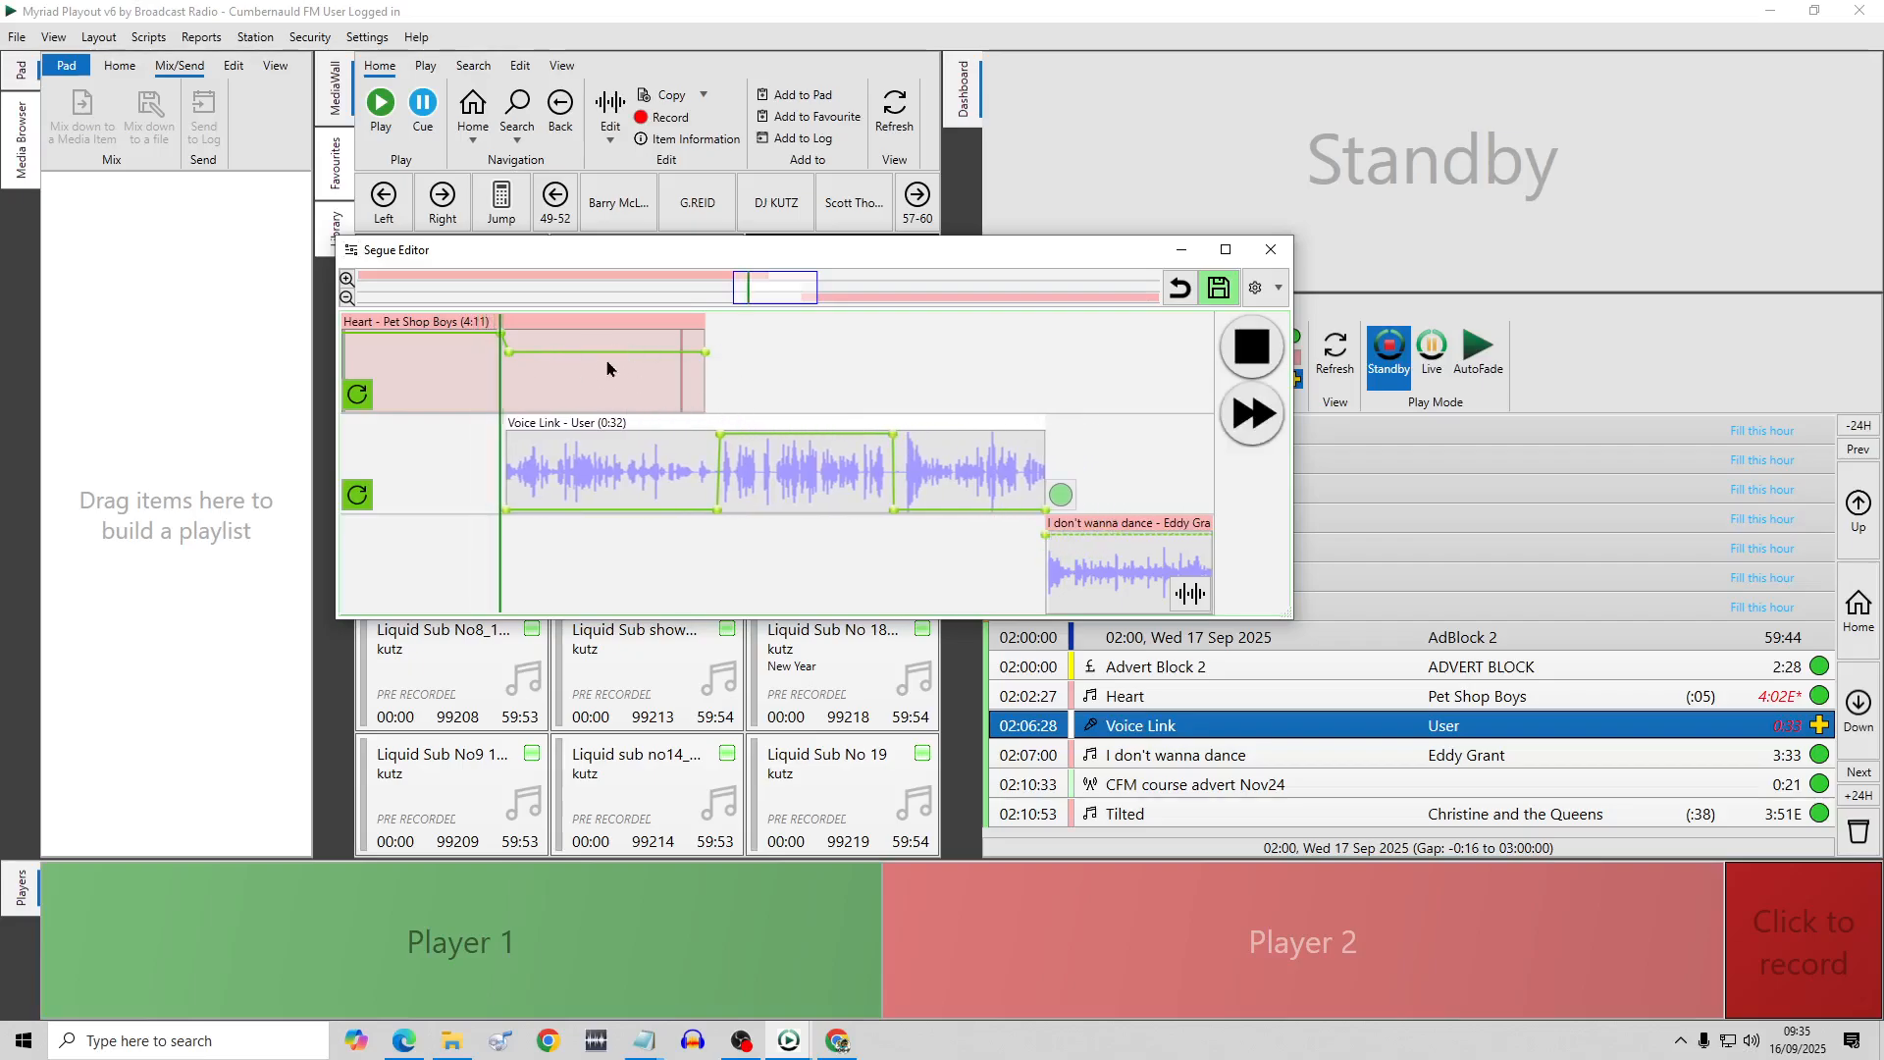
pyautogui.moveTo(509, 352); pyautogui.dragTo(669, 422)
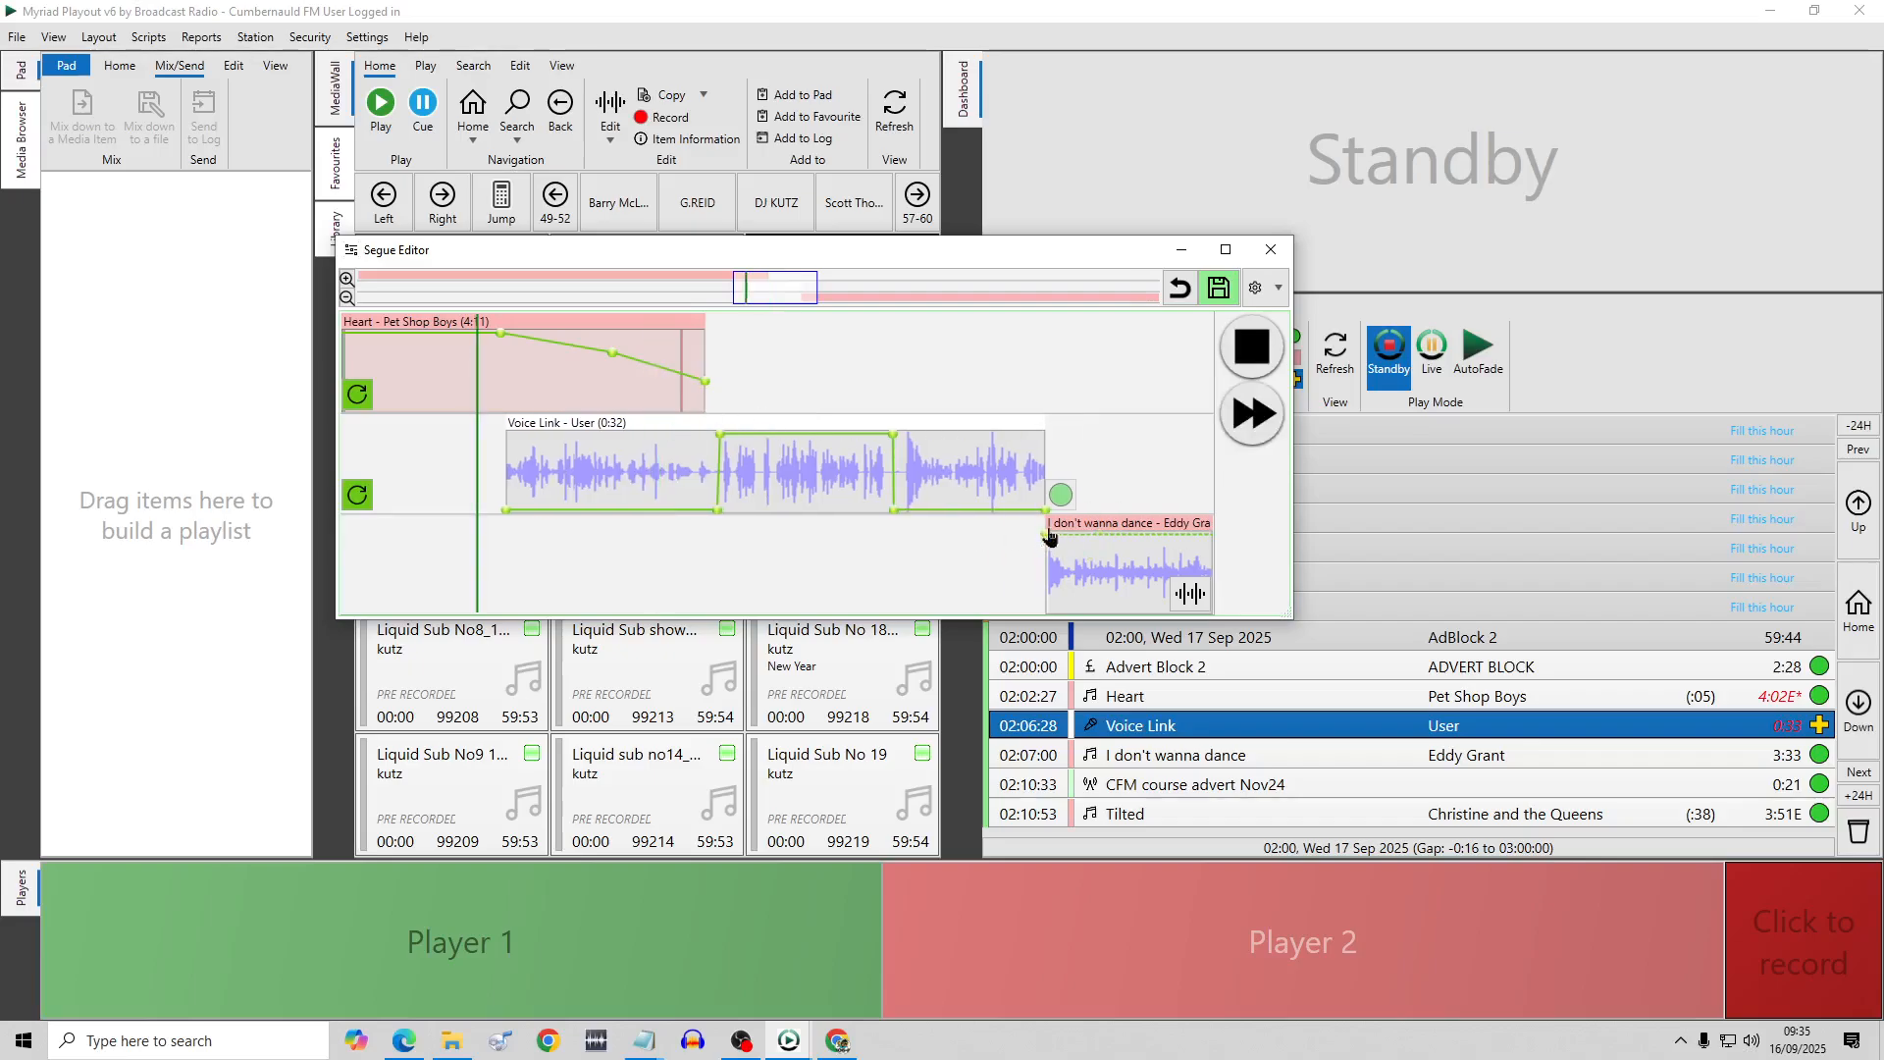
# Start "I don't wanna dance" earlier so it overlaps the Voice Link's last section, and deepen the fade-out of "Heart".
pyautogui.moveTo(1048, 534); pyautogui.dragTo(958, 528)
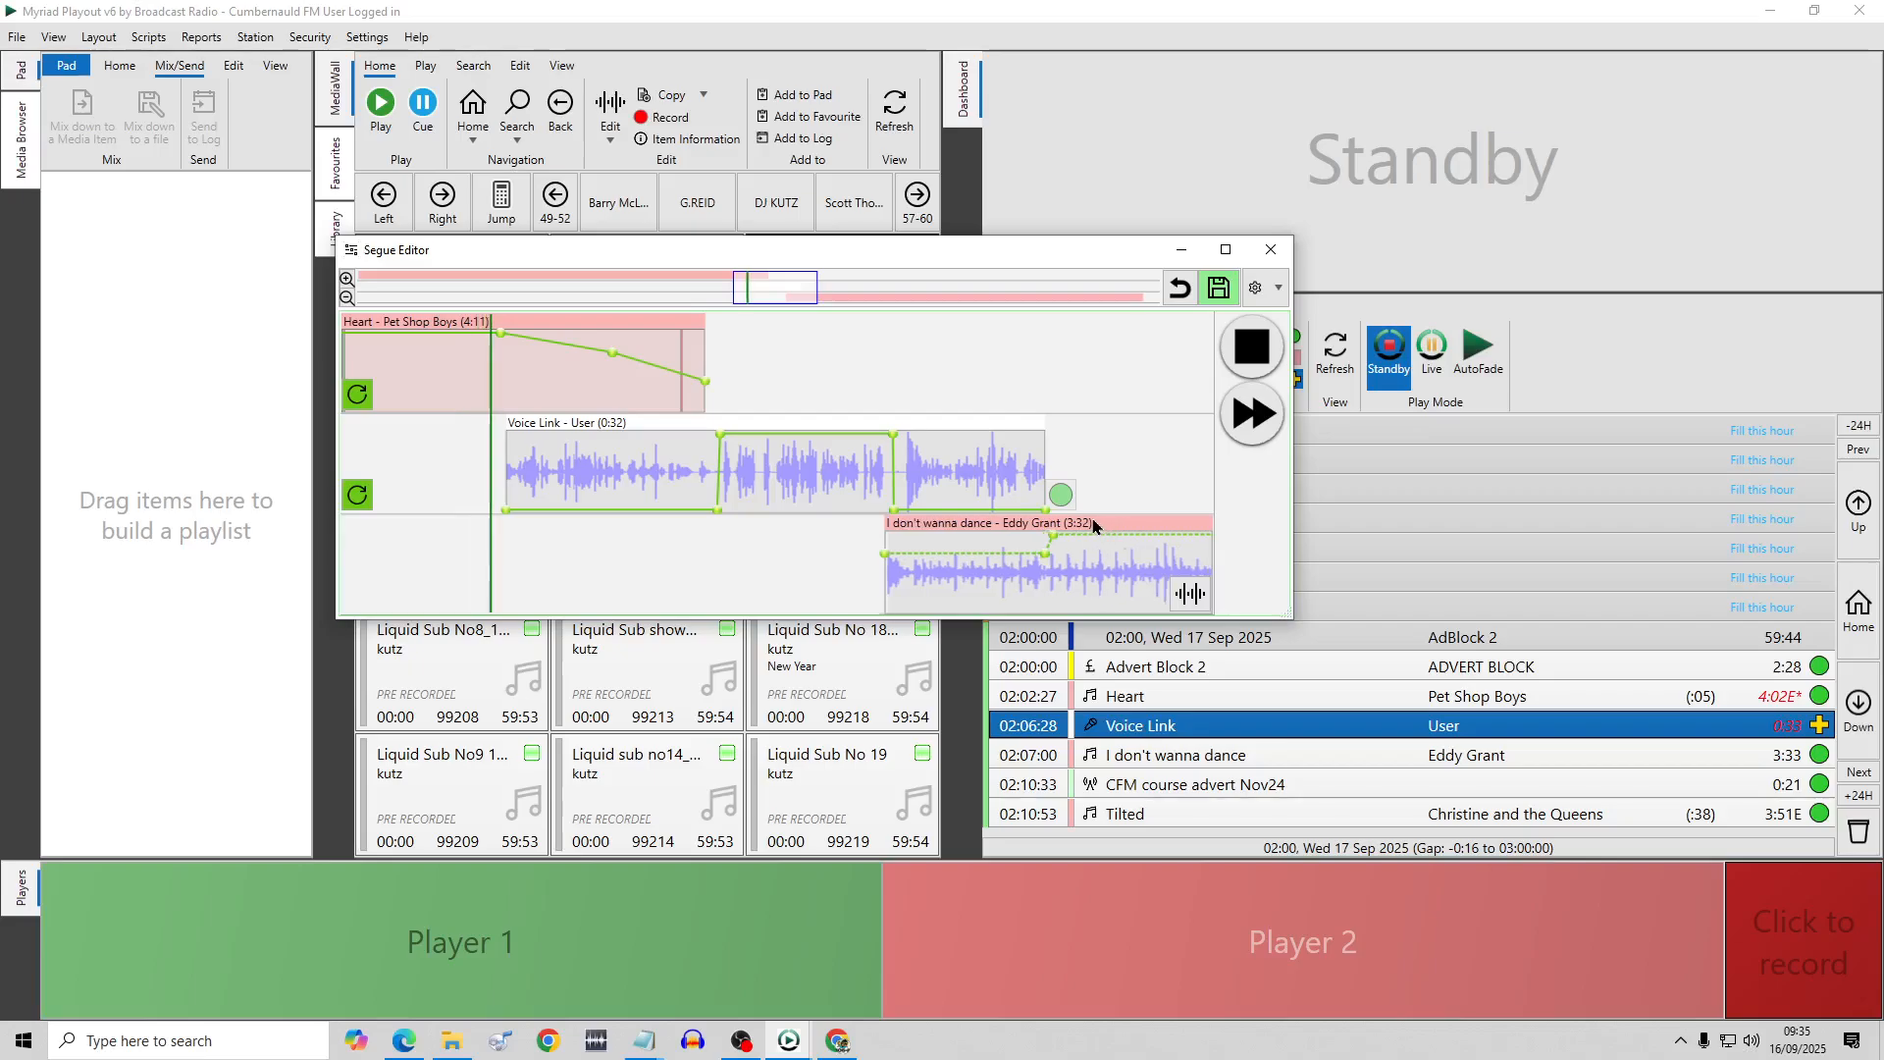
pyautogui.moveTo(1093, 526); pyautogui.dragTo(1022, 526)
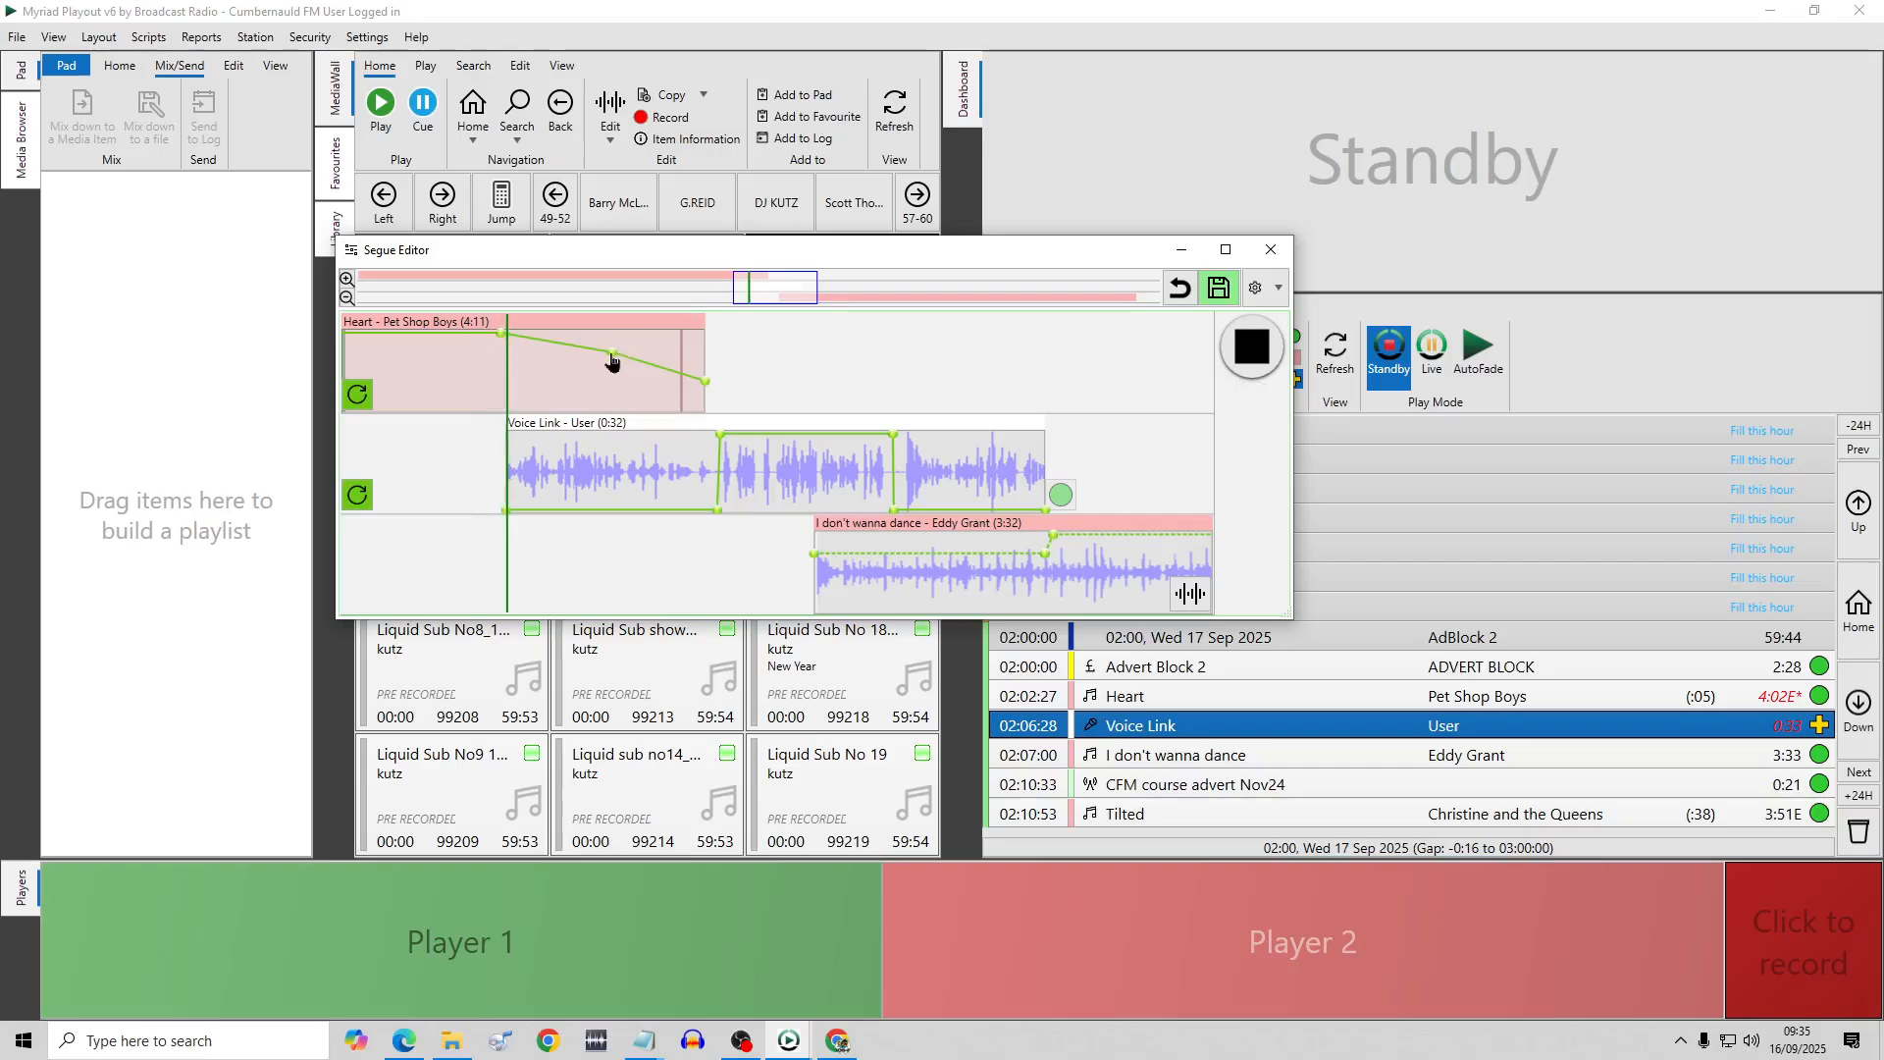
pyautogui.moveTo(611, 353); pyautogui.dragTo(705, 388)
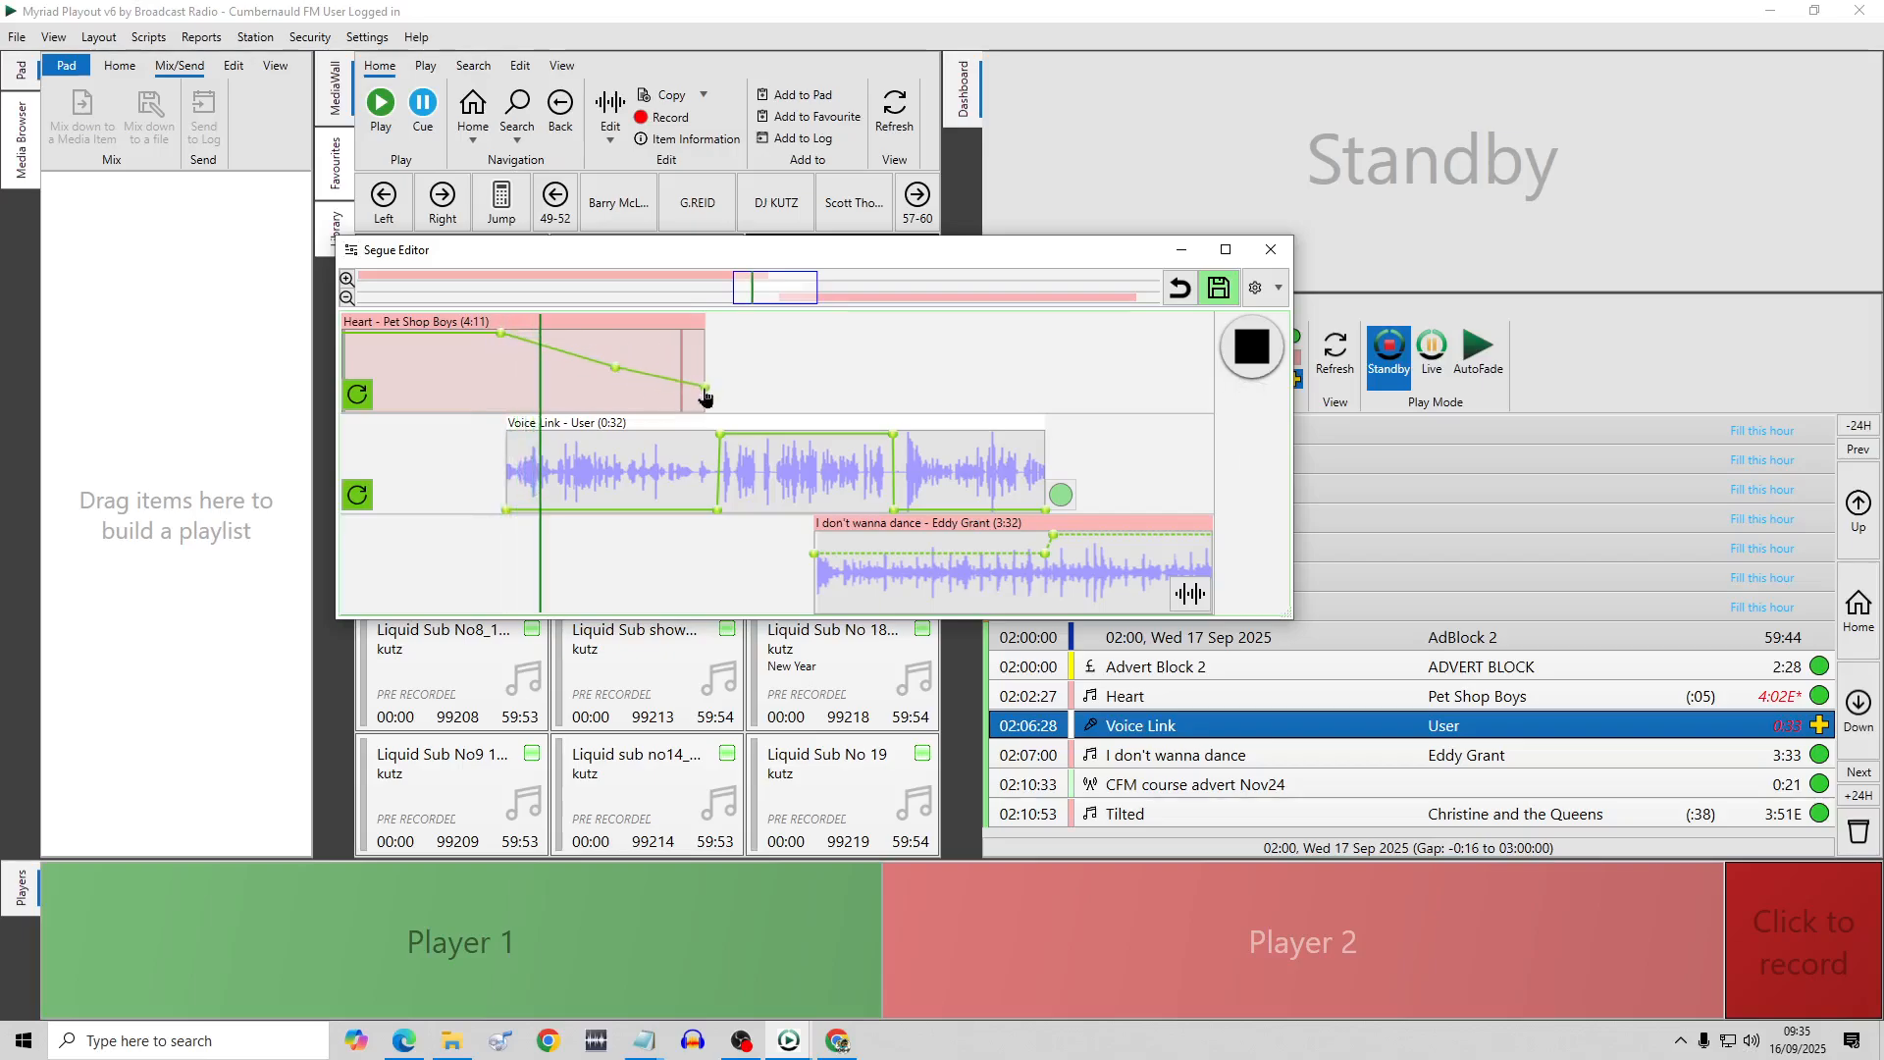
# Move the Voice Link earlier so its speech begins over "Heart", and delay the start of that song's fade-out.
pyautogui.moveTo(890, 429); pyautogui.dragTo(765, 431)
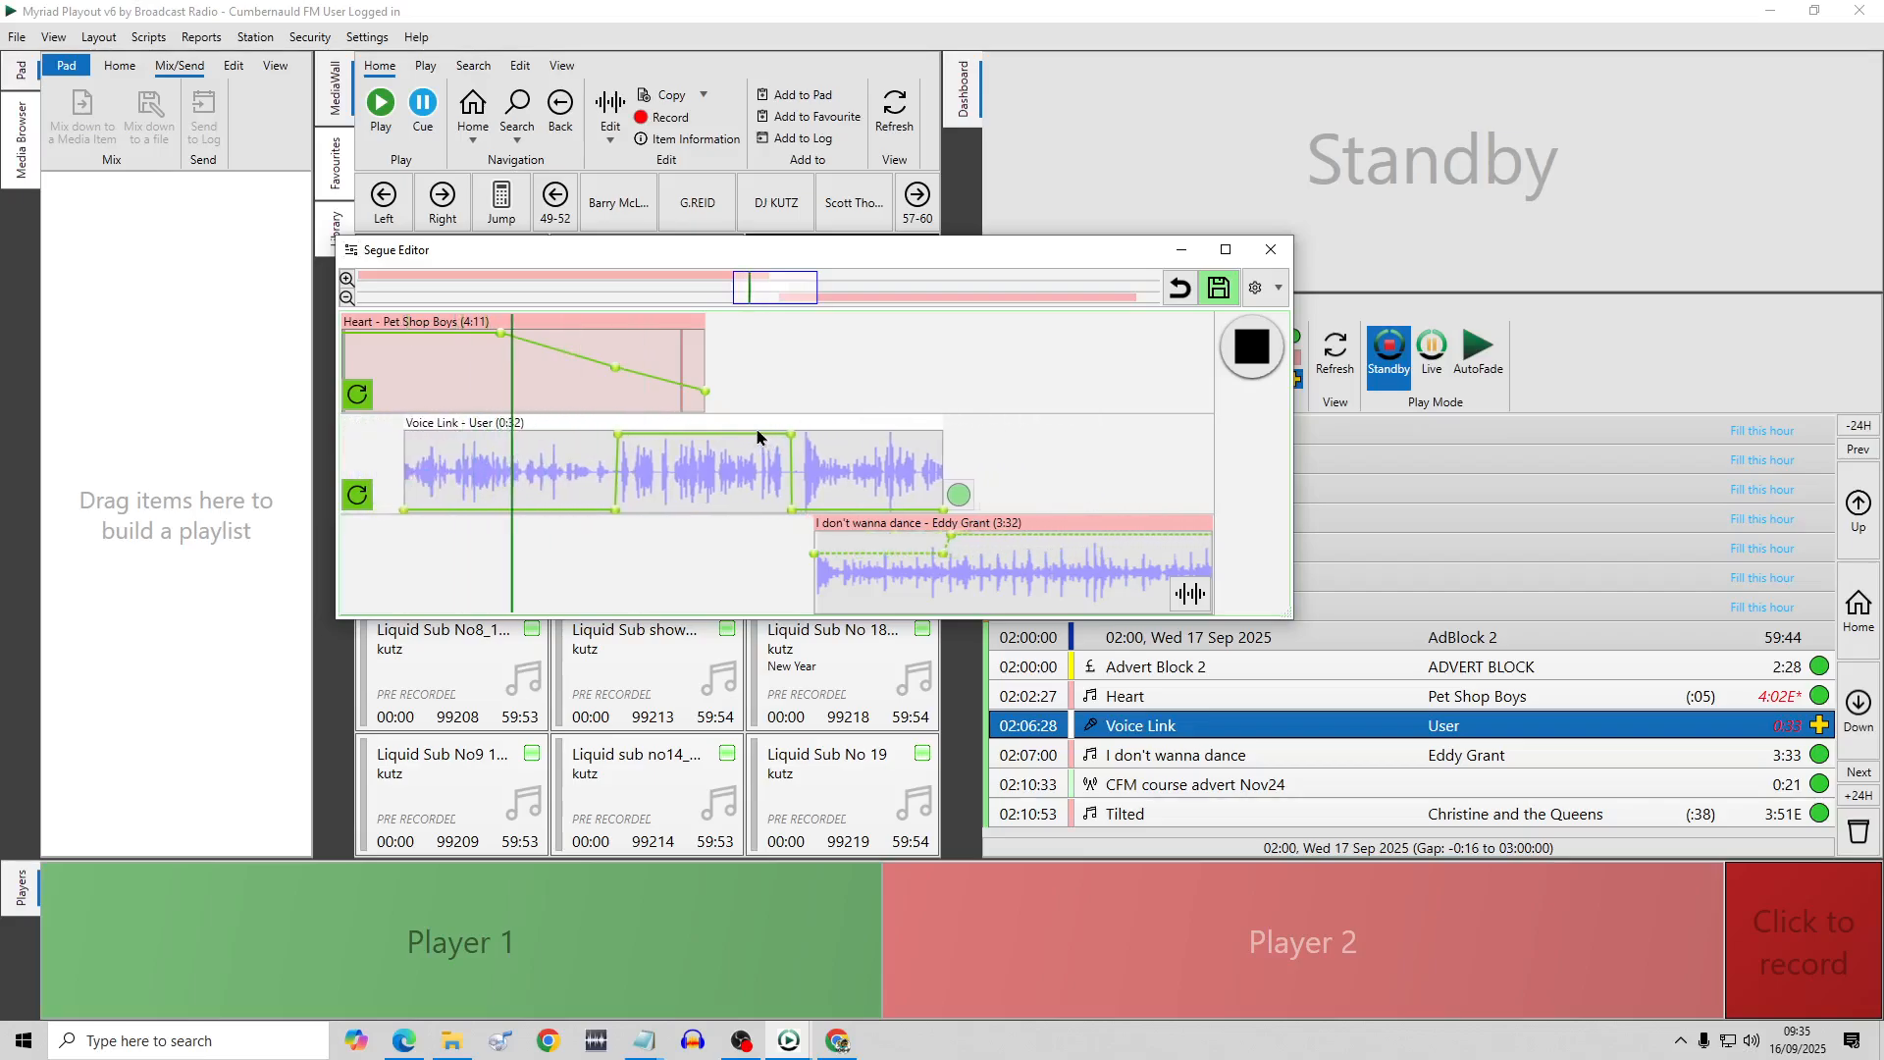
pyautogui.moveTo(748, 438); pyautogui.dragTo(753, 438)
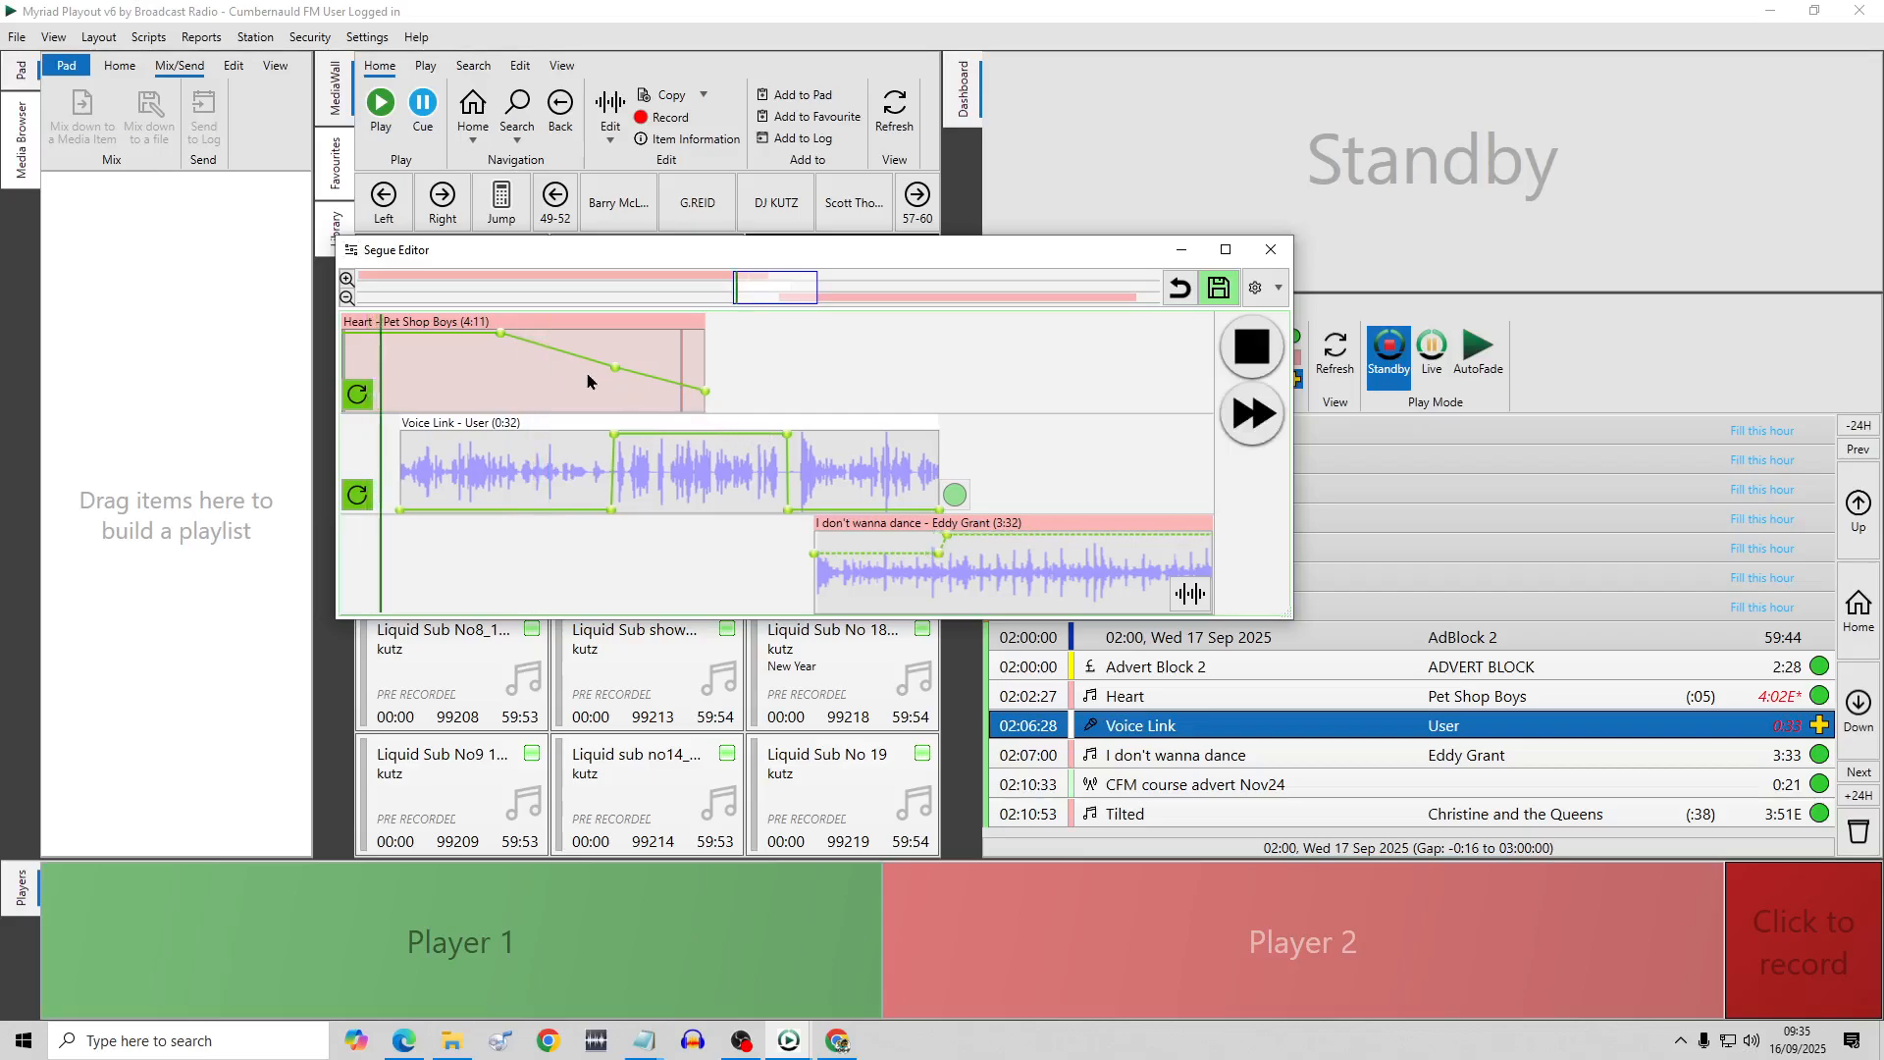
pyautogui.moveTo(497, 340); pyautogui.dragTo(564, 339)
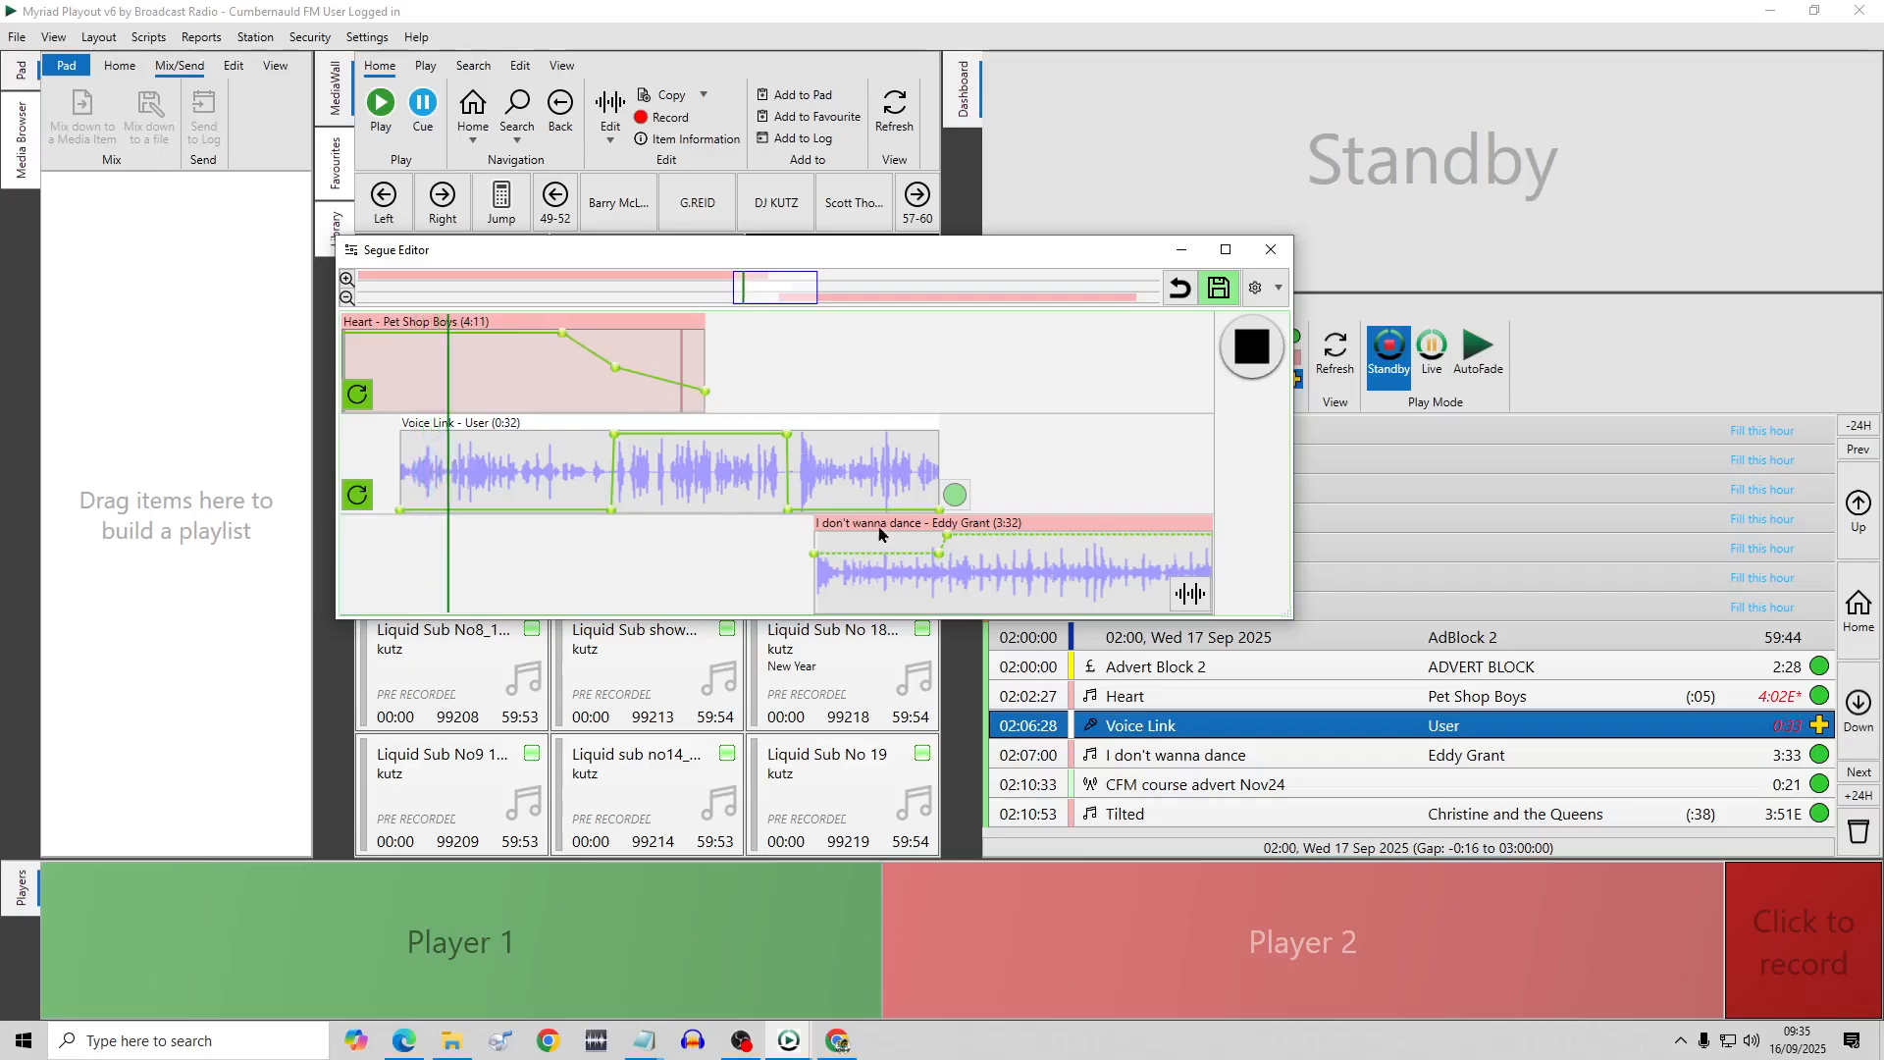
# Start "I don't wanna dance" before "Heart" ends, and reshape its intro volume to rise gradually to full level where the speech ends.
pyautogui.moveTo(1042, 535); pyautogui.dragTo(911, 520)
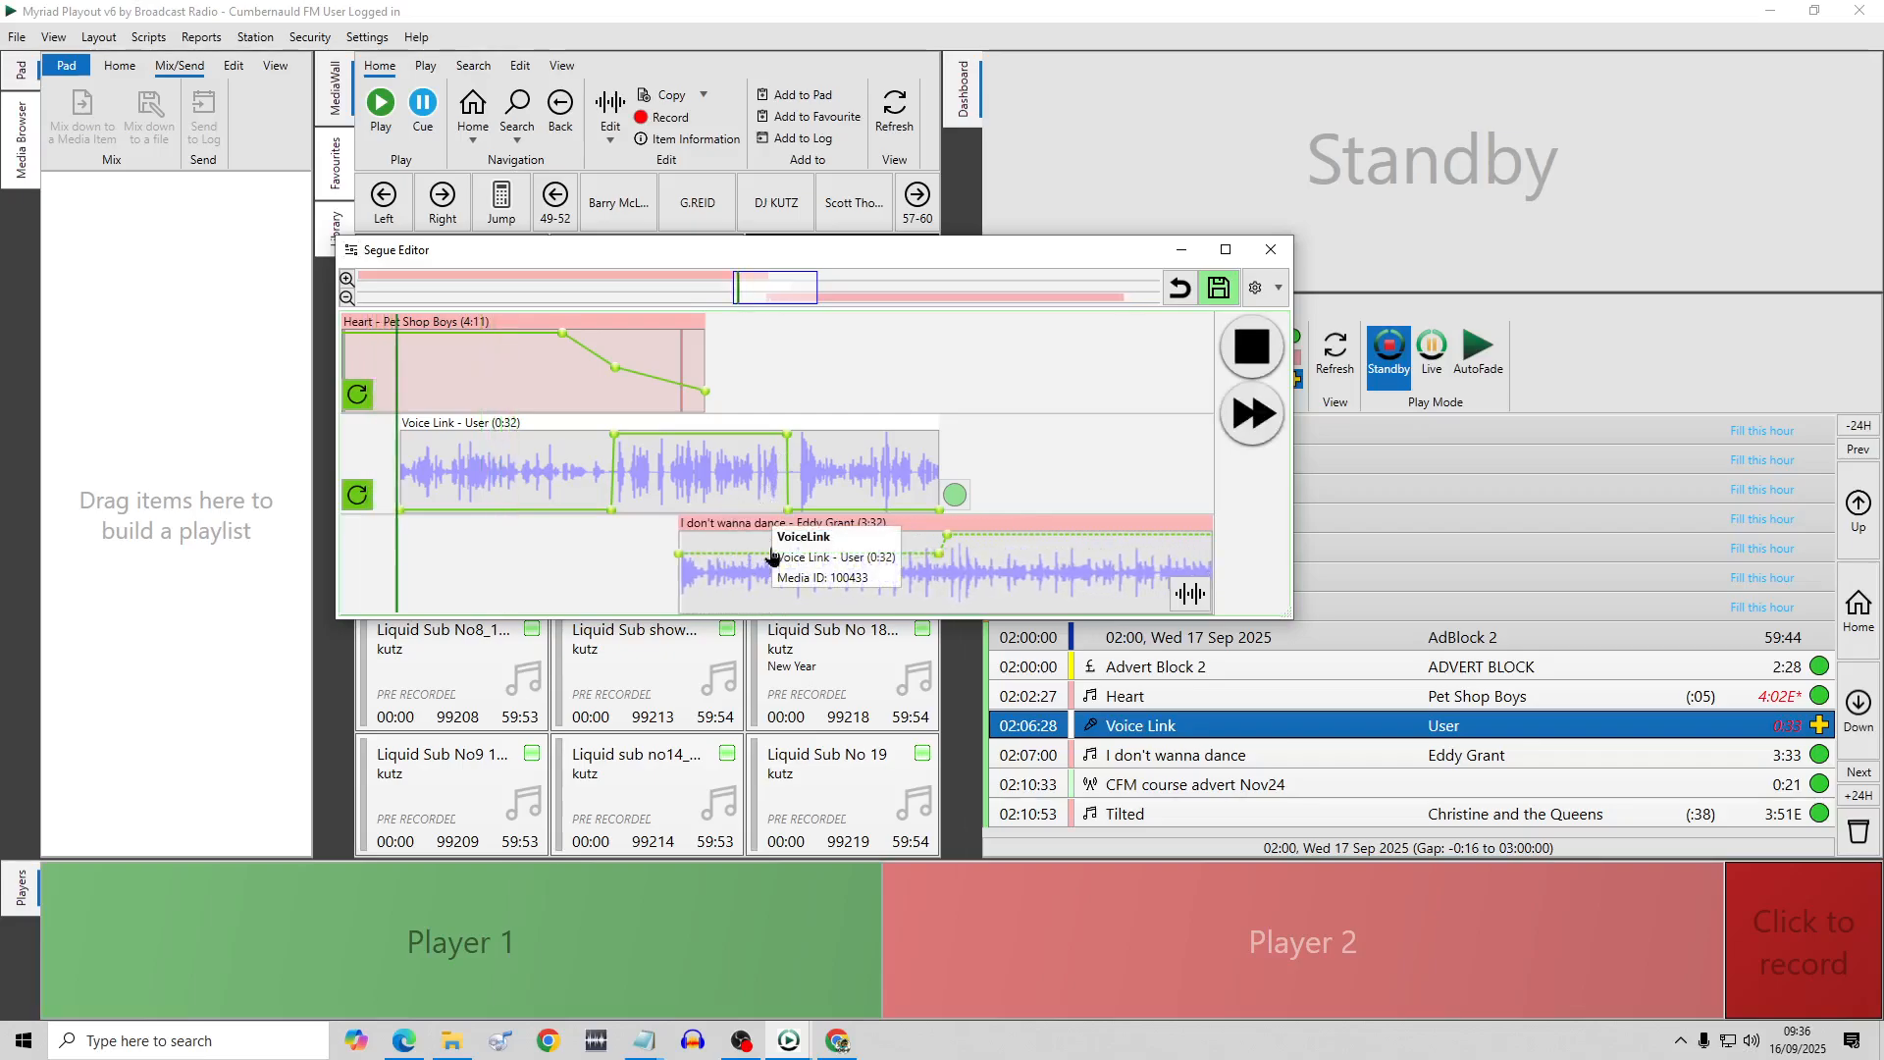
pyautogui.moveTo(939, 553); pyautogui.dragTo(782, 561)
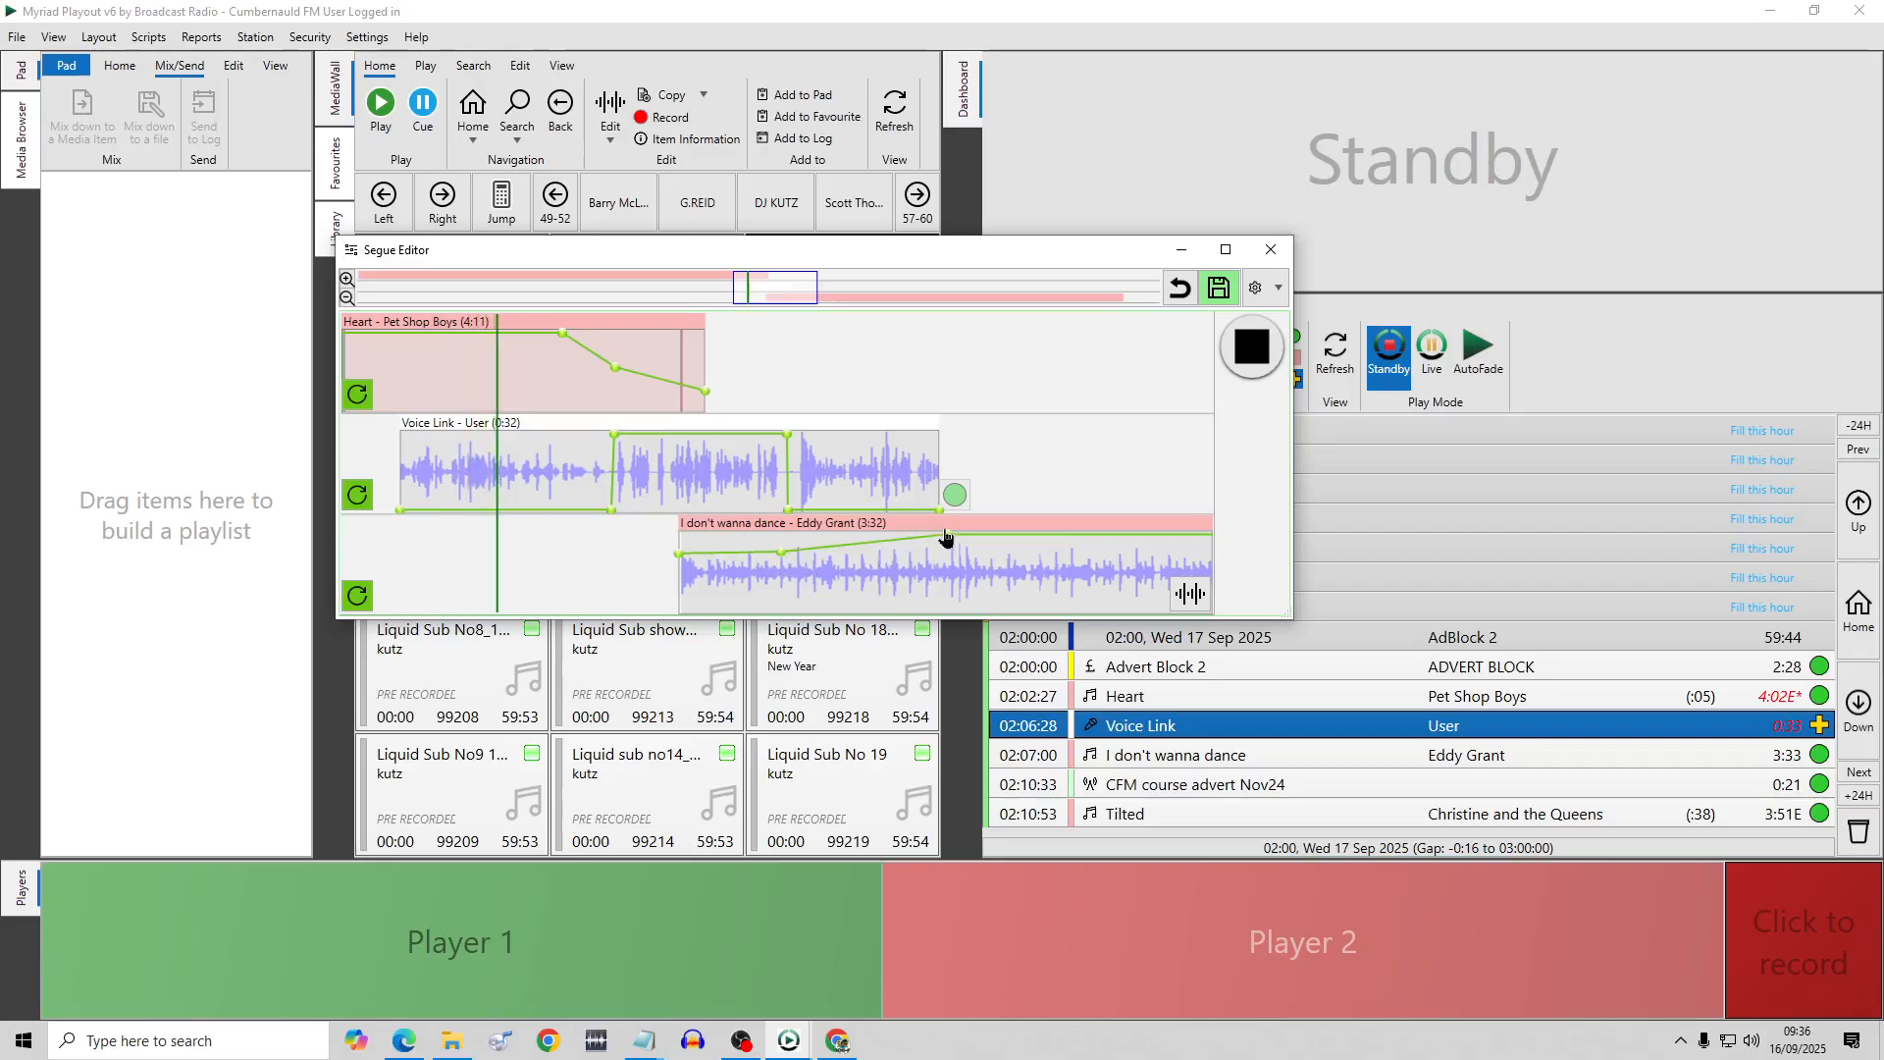
pyautogui.moveTo(945, 536); pyautogui.dragTo(798, 534)
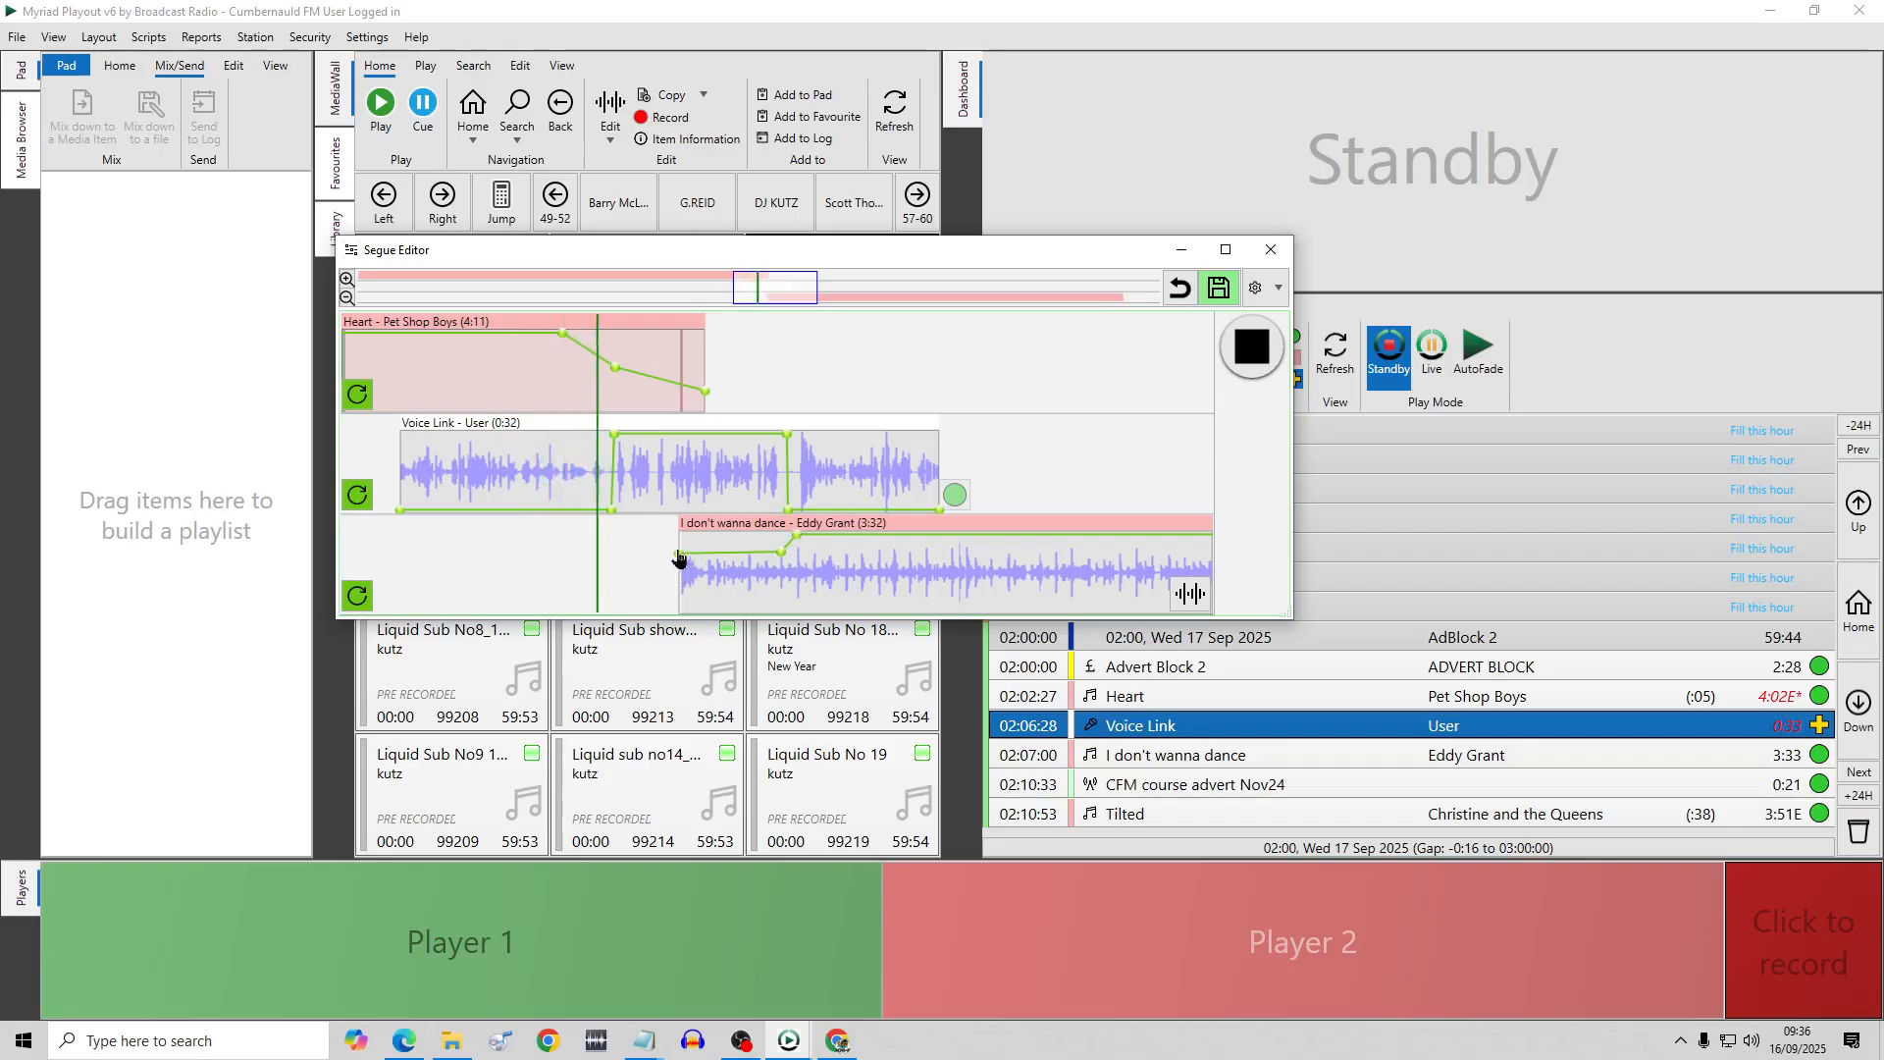
pyautogui.moveTo(679, 555); pyautogui.dragTo(679, 572)
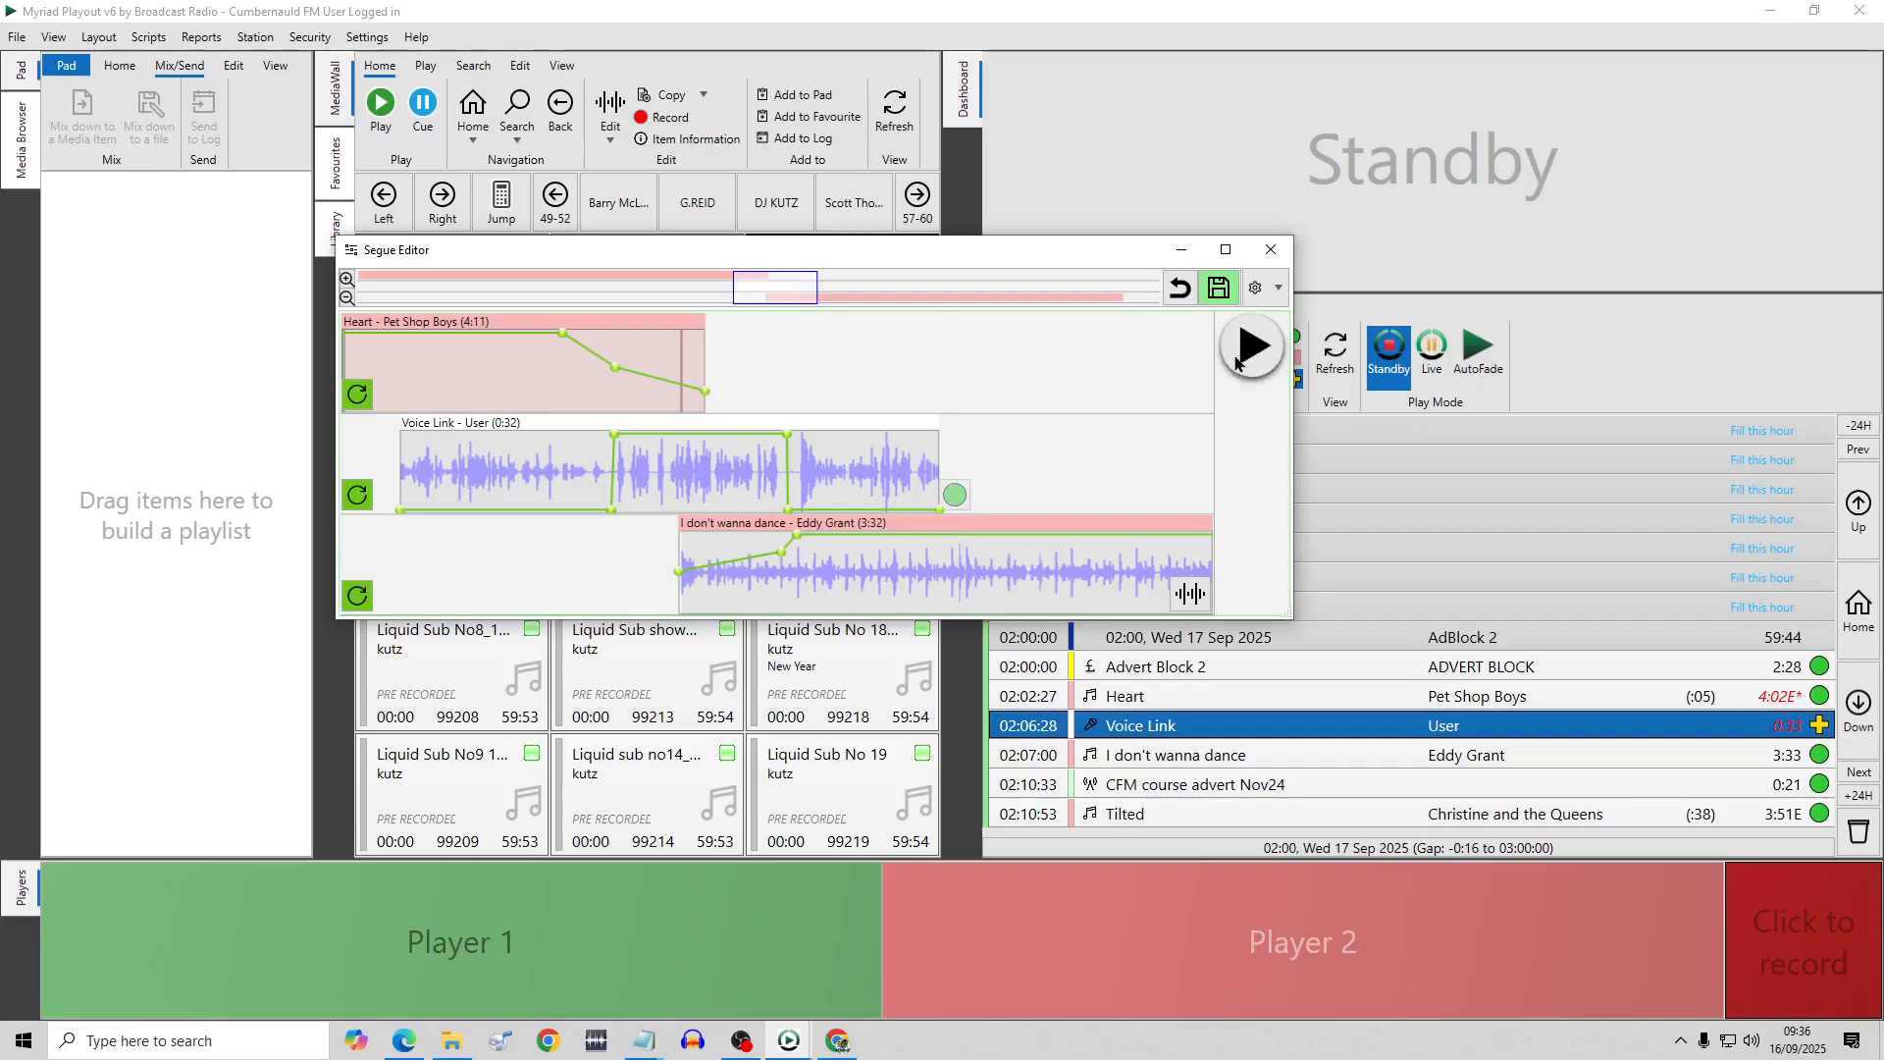
# Save the segue changes and close the Segue Editor.
pyautogui.click(1217, 292)
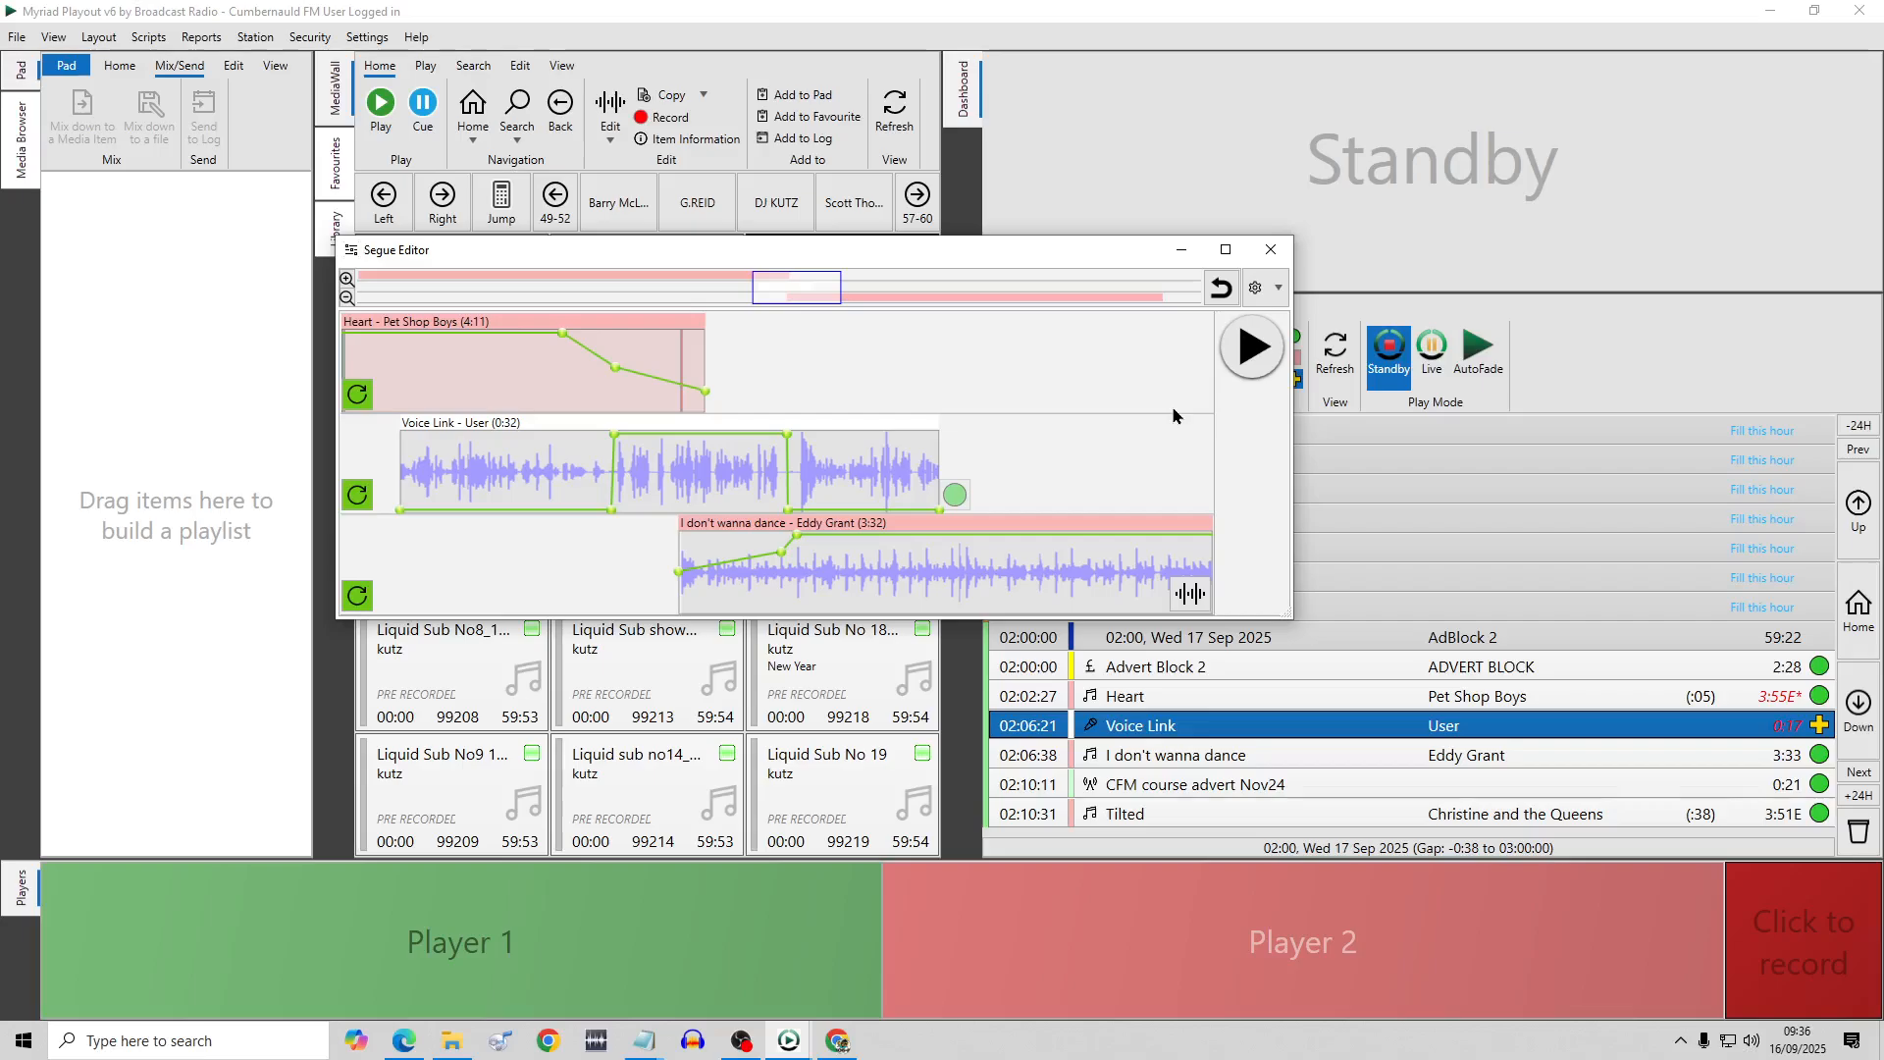
pyautogui.click(1272, 253)
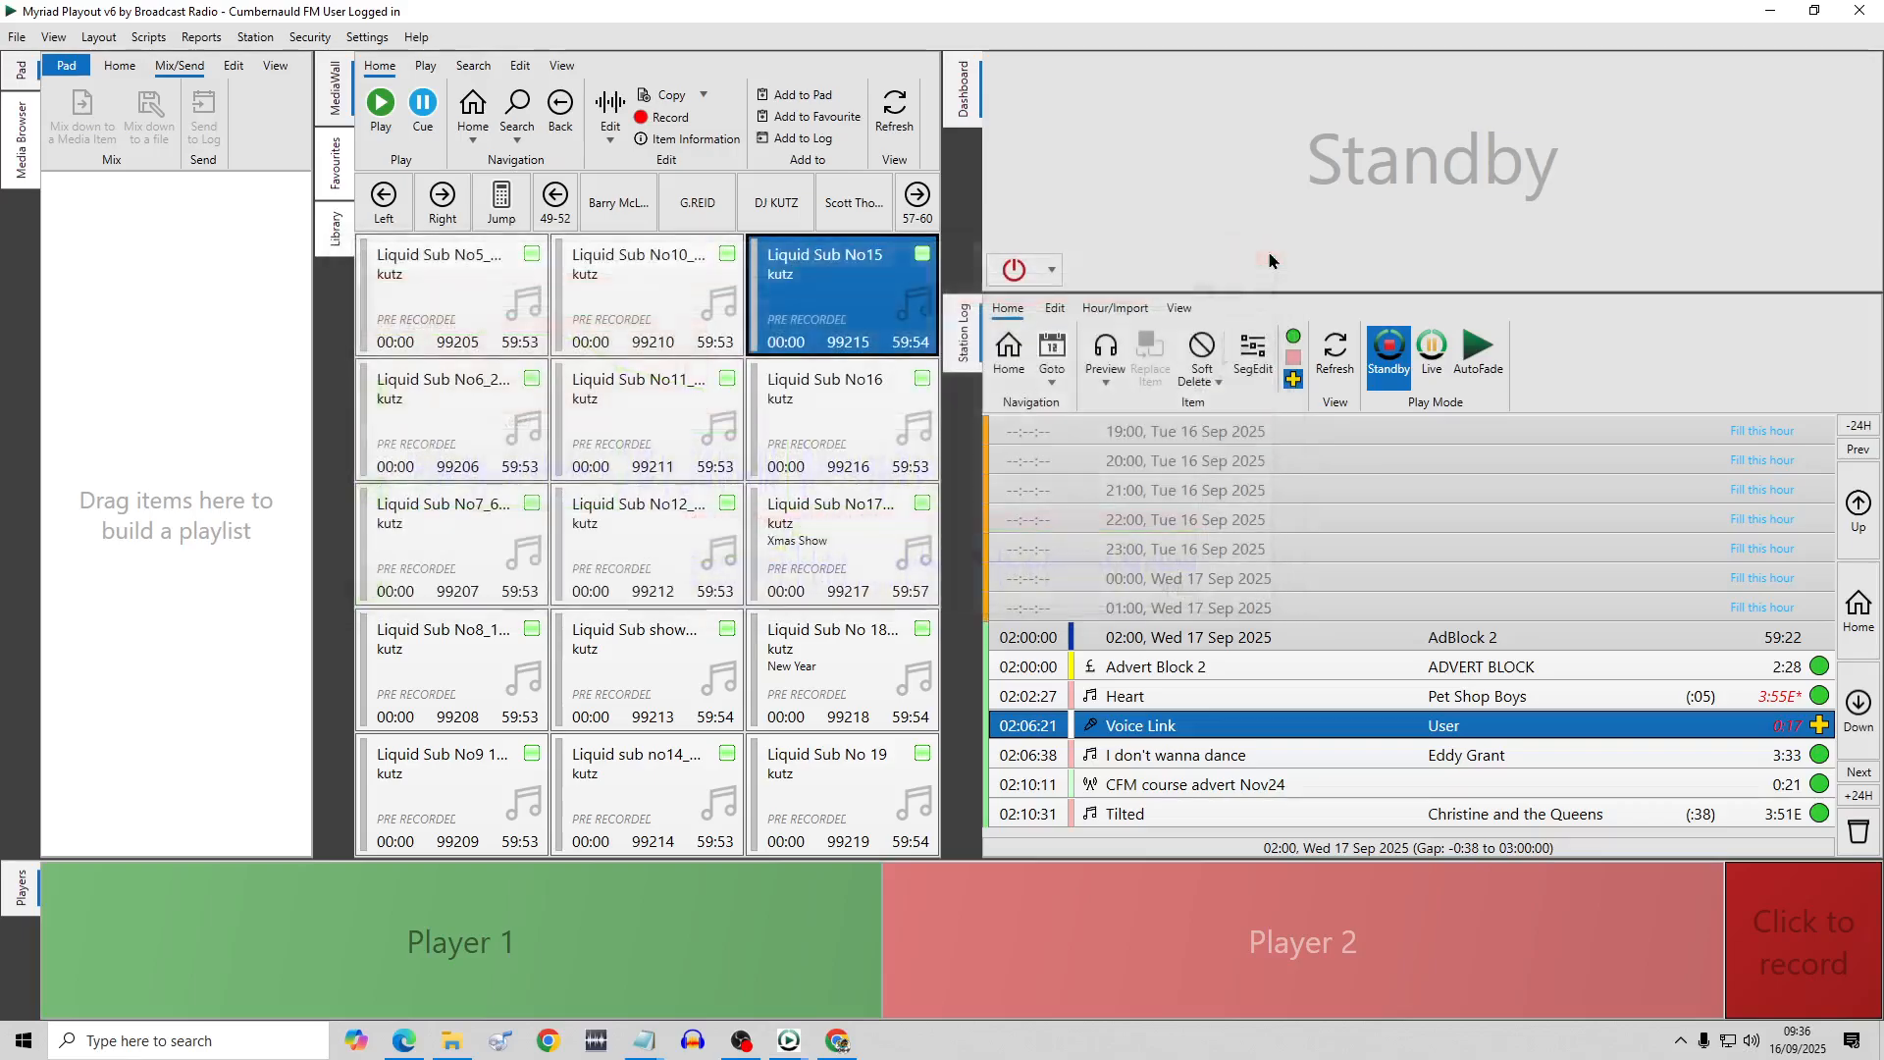